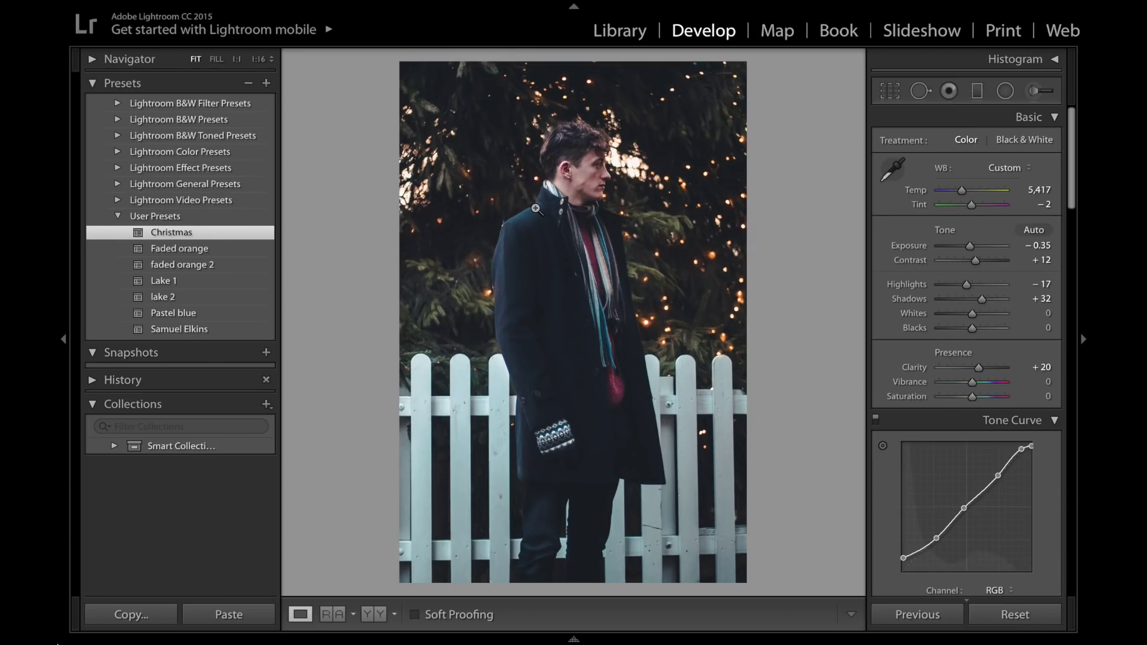
# Step: Reset the photo's develop settings and set the white balance to Temp 5,430 and Tint −1
pyautogui.click(1015, 614)
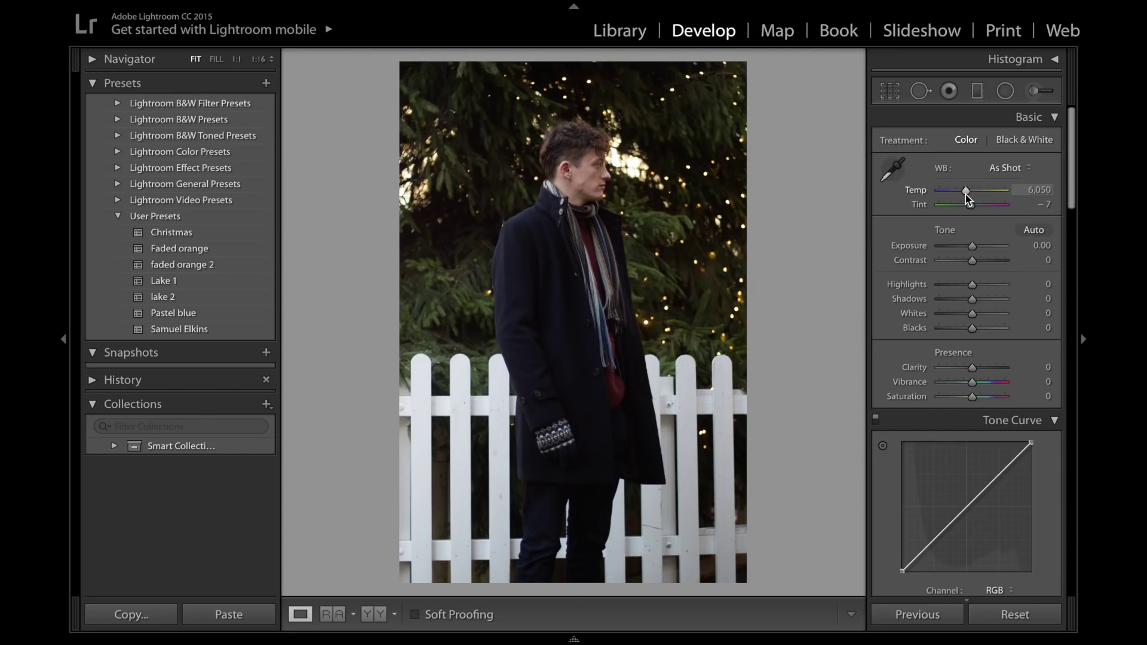
pyautogui.moveTo(967, 189); pyautogui.dragTo(962, 191)
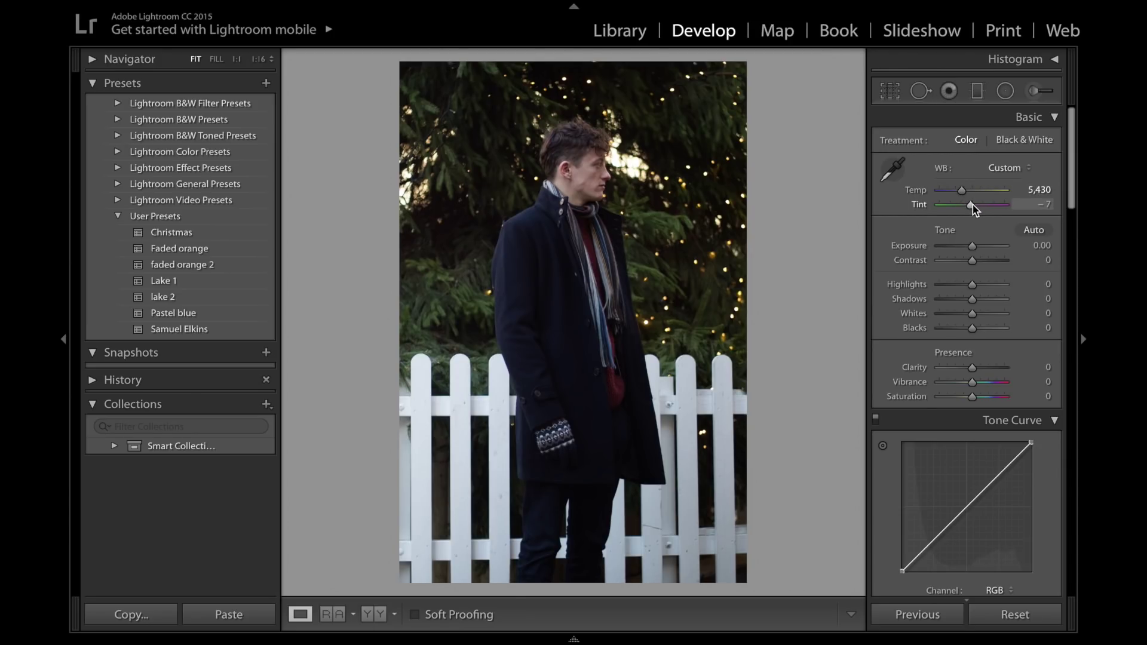
pyautogui.press('Up')
pyautogui.press('Up')
pyautogui.press('Up')
pyautogui.press('Up')
pyautogui.press('\\')
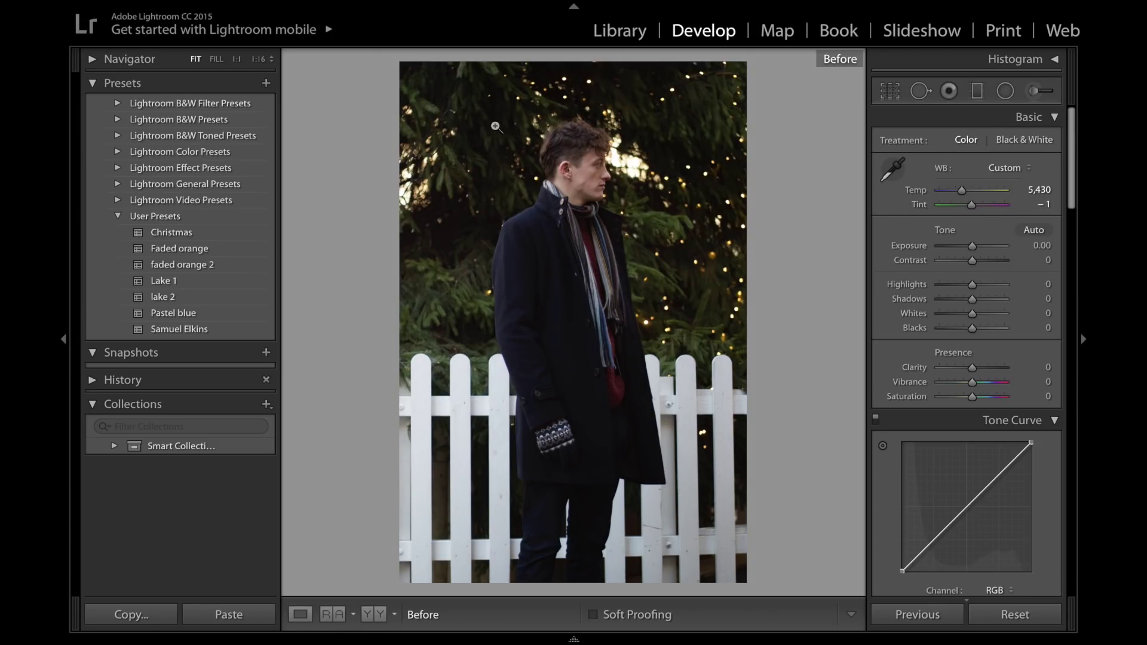
pyautogui.press('\\')
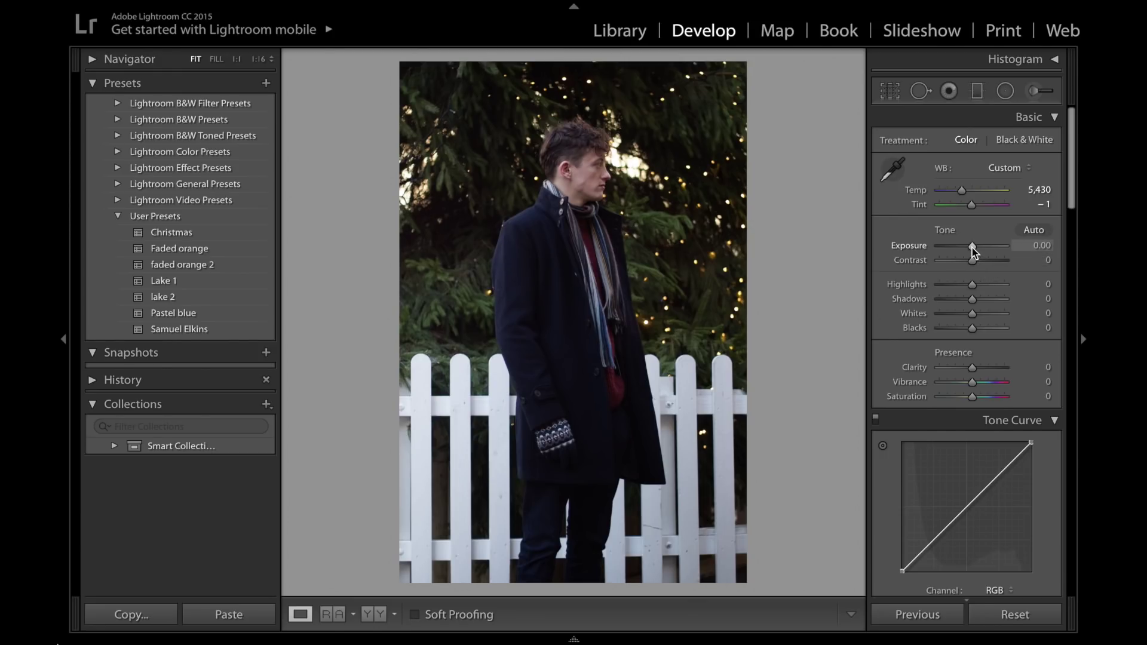
# Step: Adjust the photo's tone to Exposure −0.35, Contrast +12, Highlights −16 and Shadows +31
pyautogui.moveTo(973, 249); pyautogui.dragTo(971, 251)
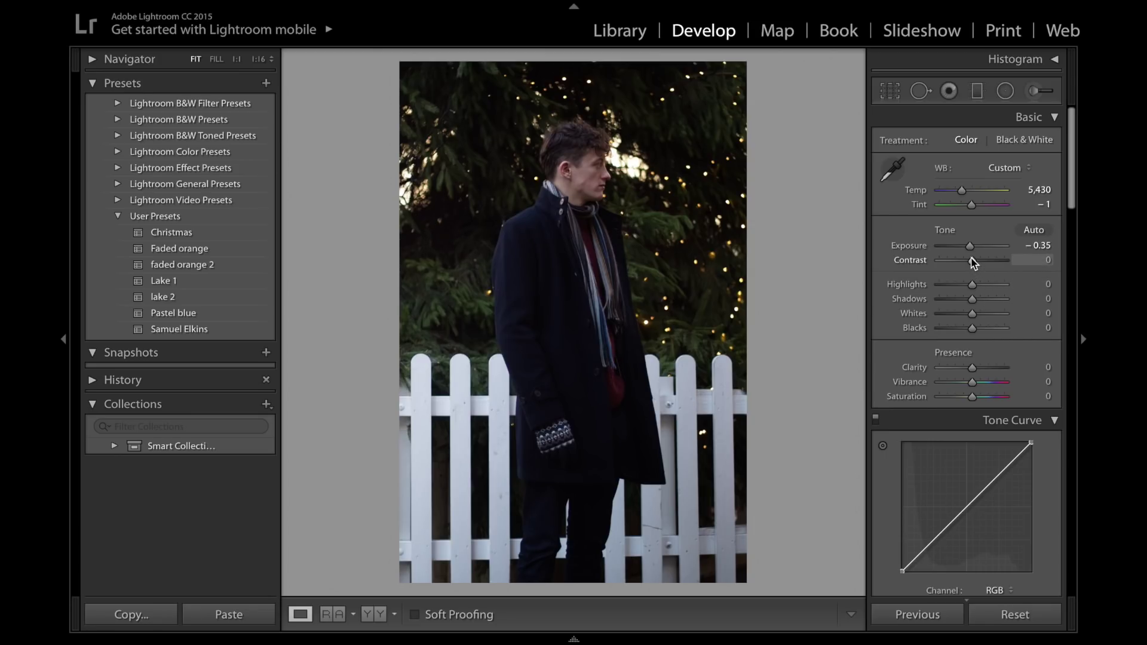
pyautogui.moveTo(973, 258); pyautogui.dragTo(975, 259)
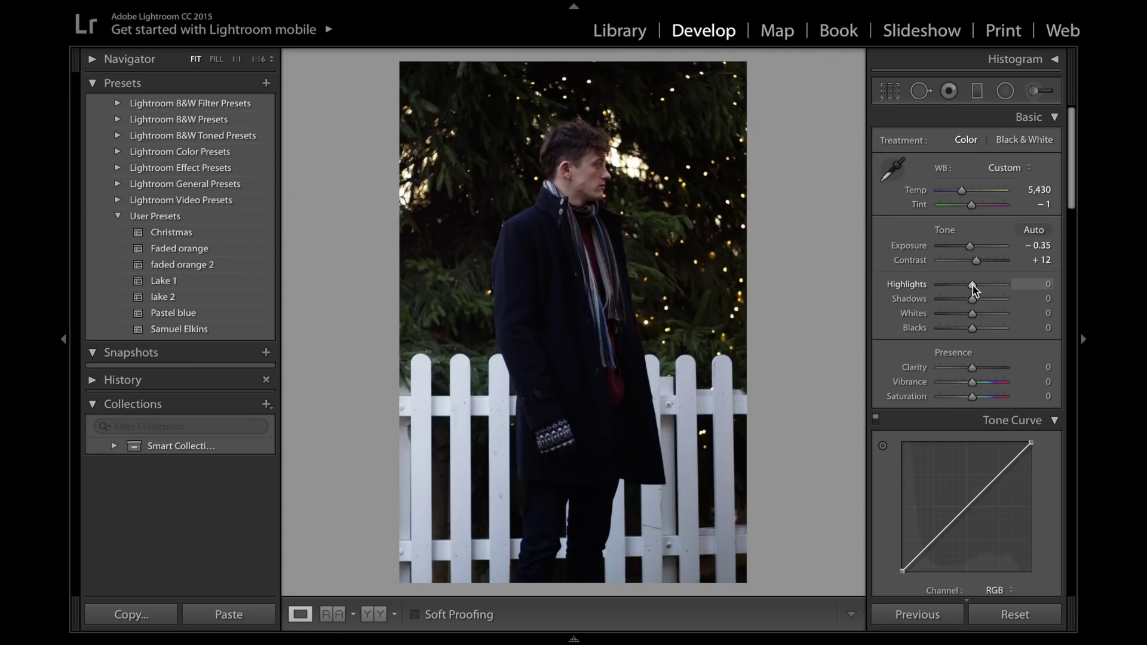
pyautogui.moveTo(973, 286); pyautogui.dragTo(967, 286)
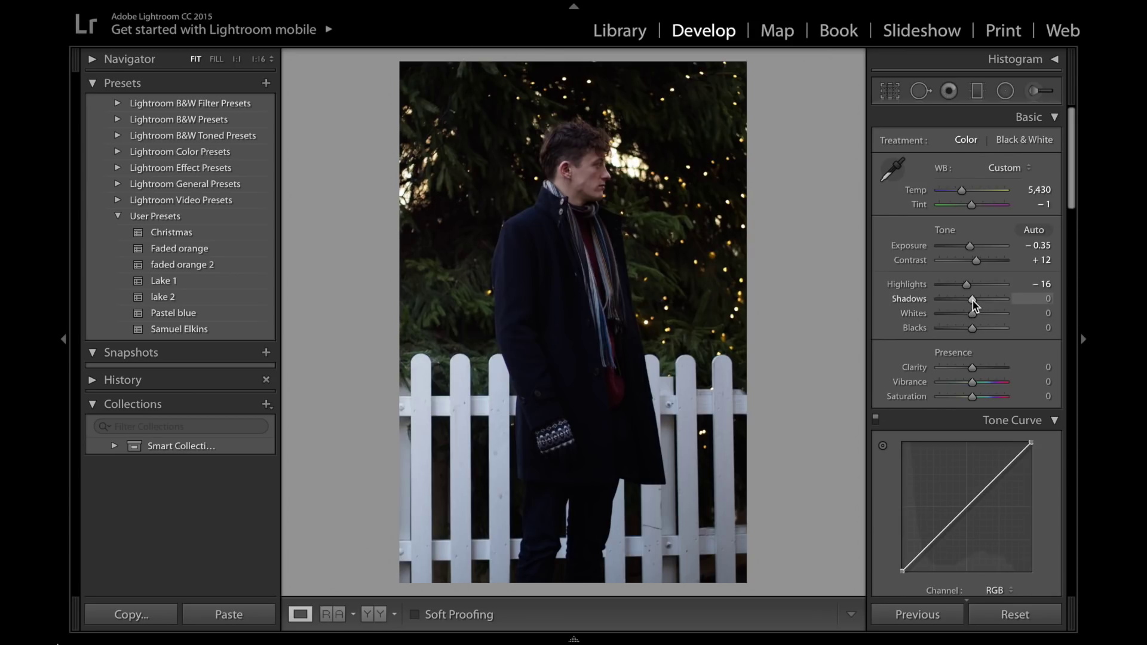
pyautogui.moveTo(973, 300); pyautogui.dragTo(982, 298)
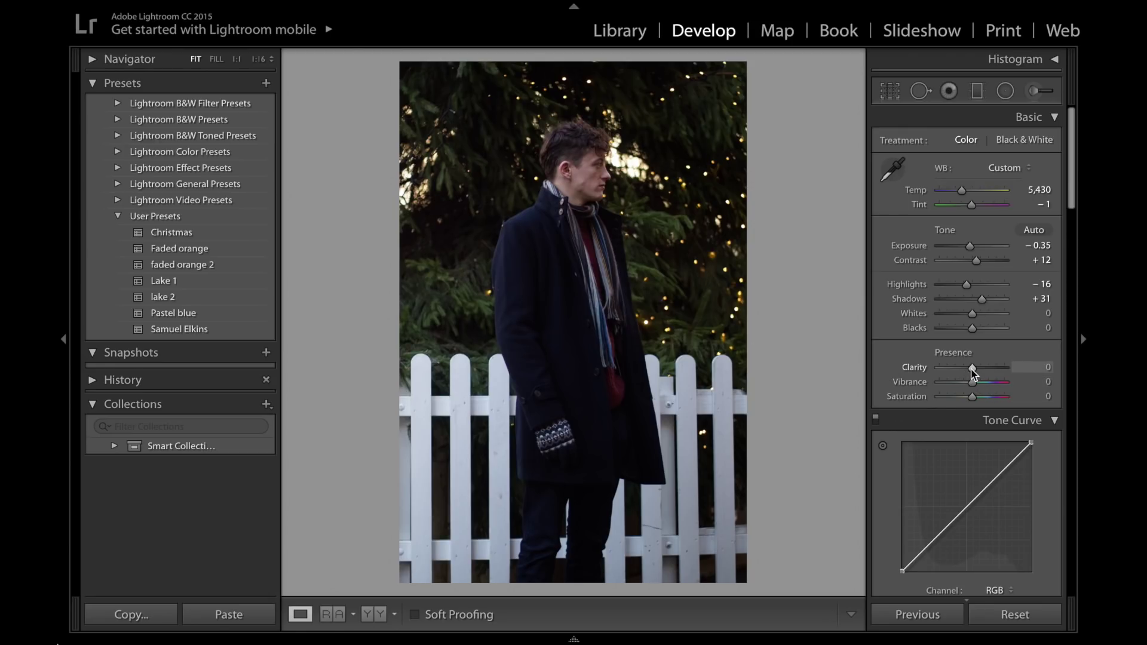
# Step: Set Clarity to +20 and compare the edited photo with its original version
pyautogui.moveTo(972, 368); pyautogui.dragTo(979, 368)
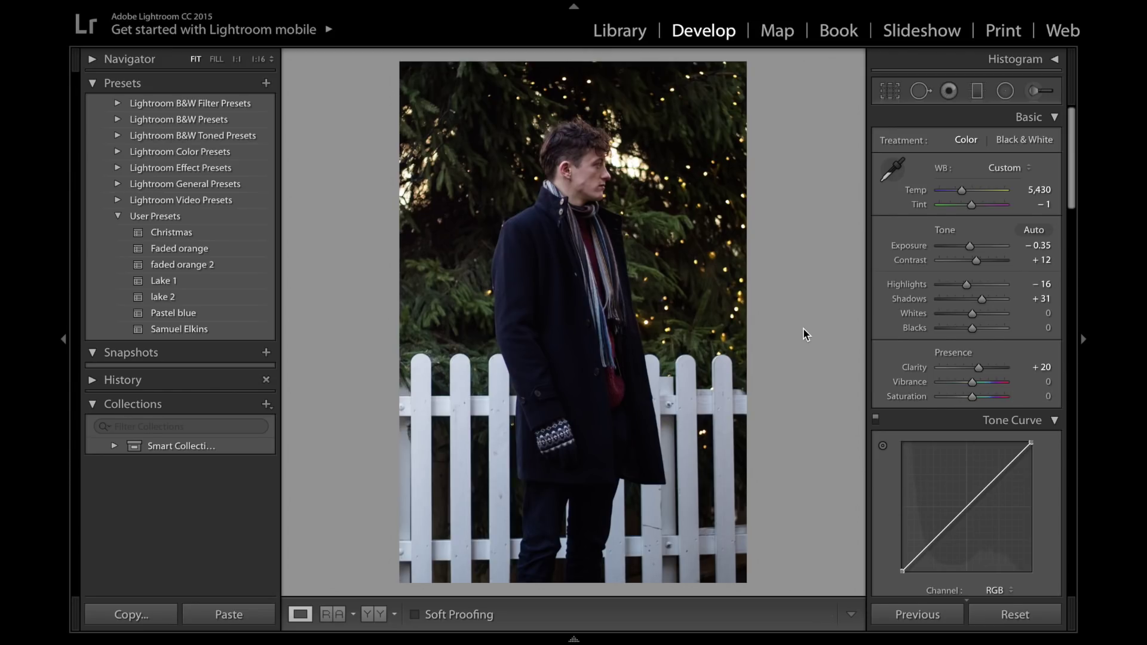
pyautogui.press('\\')
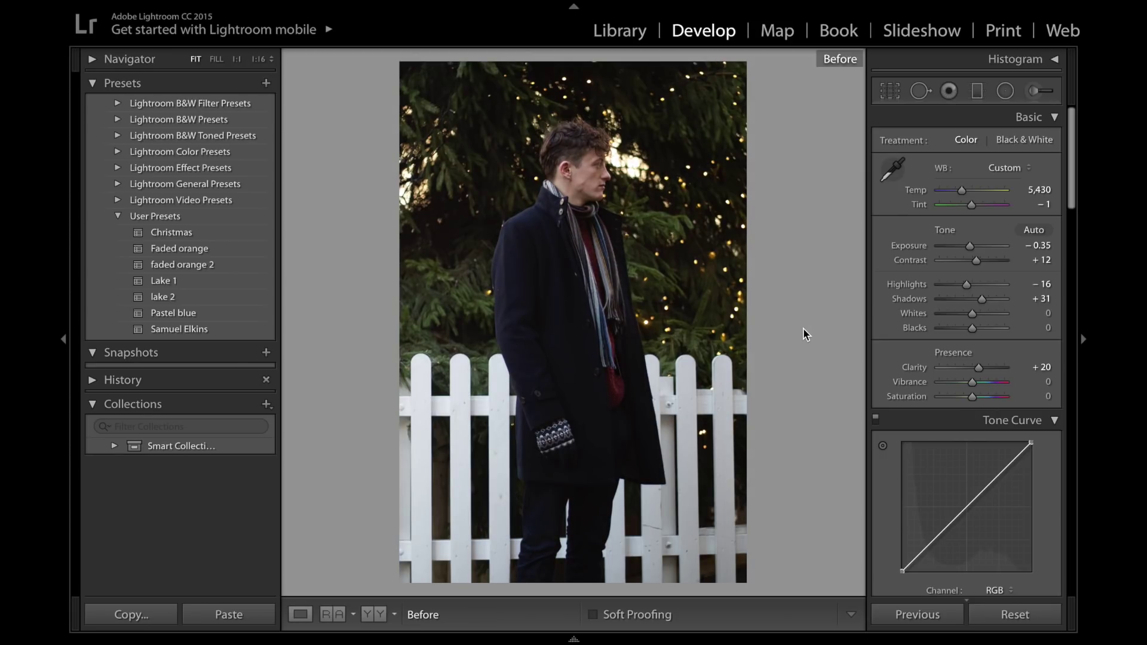
pyautogui.press('\\')
pyautogui.press('\\')
pyautogui.press('\\')
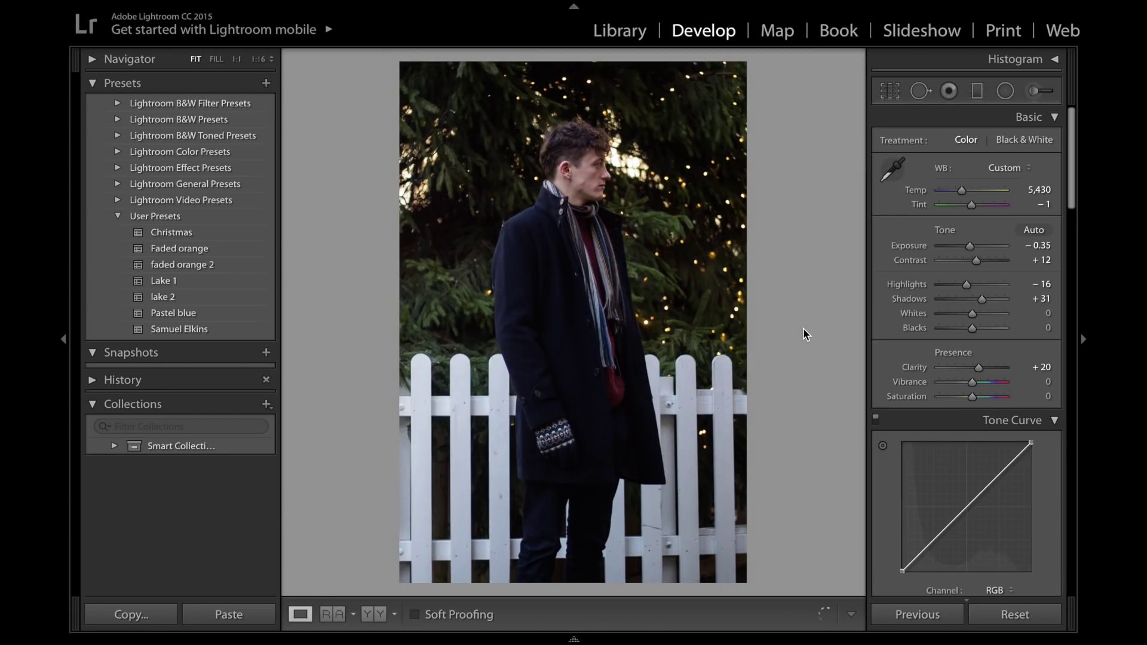
pyautogui.press('\\')
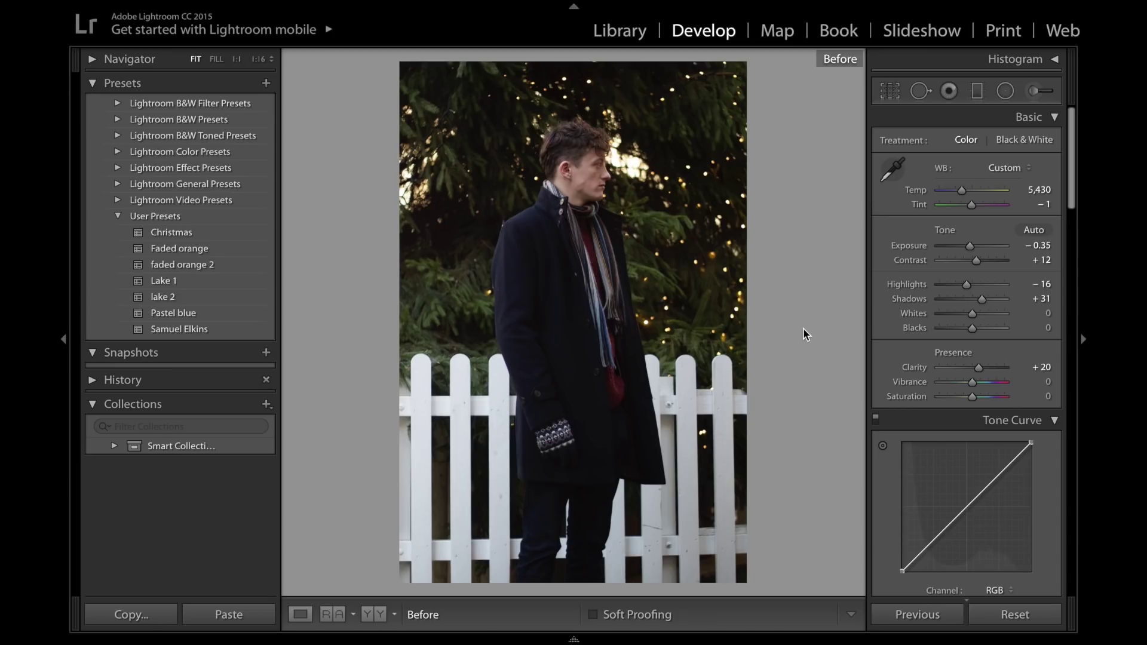
pyautogui.press('\\')
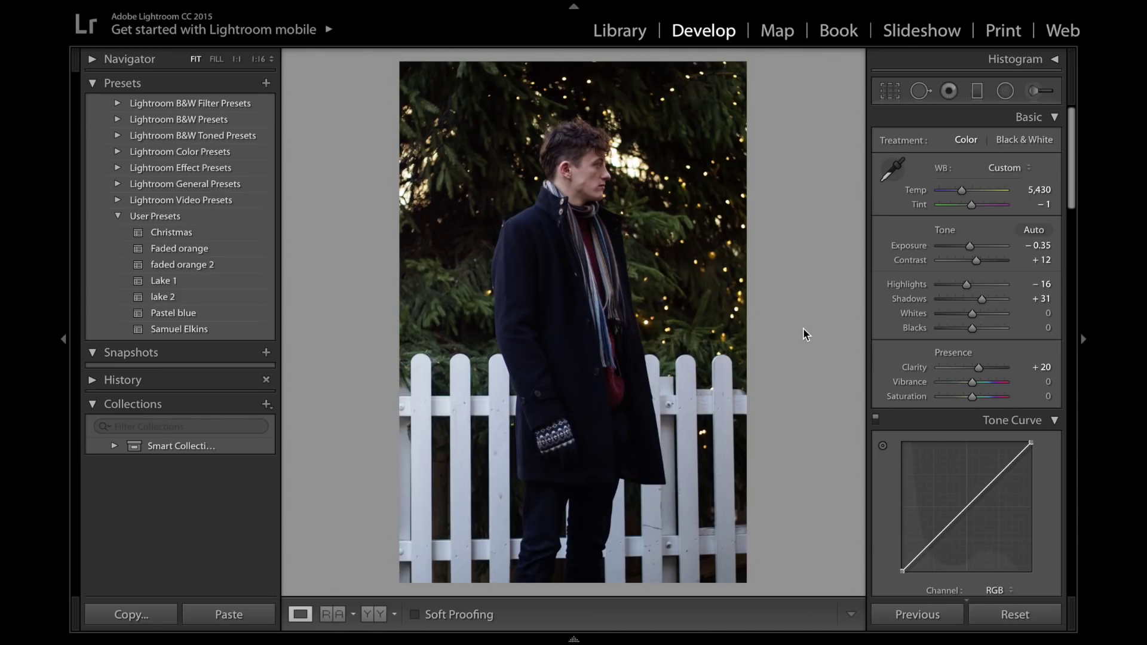
# Step: Add shadow, midtone and highlight points to the RGB tone curve and raise its black endpoint to fade the blacks
pyautogui.scroll(-3, 930, 475)
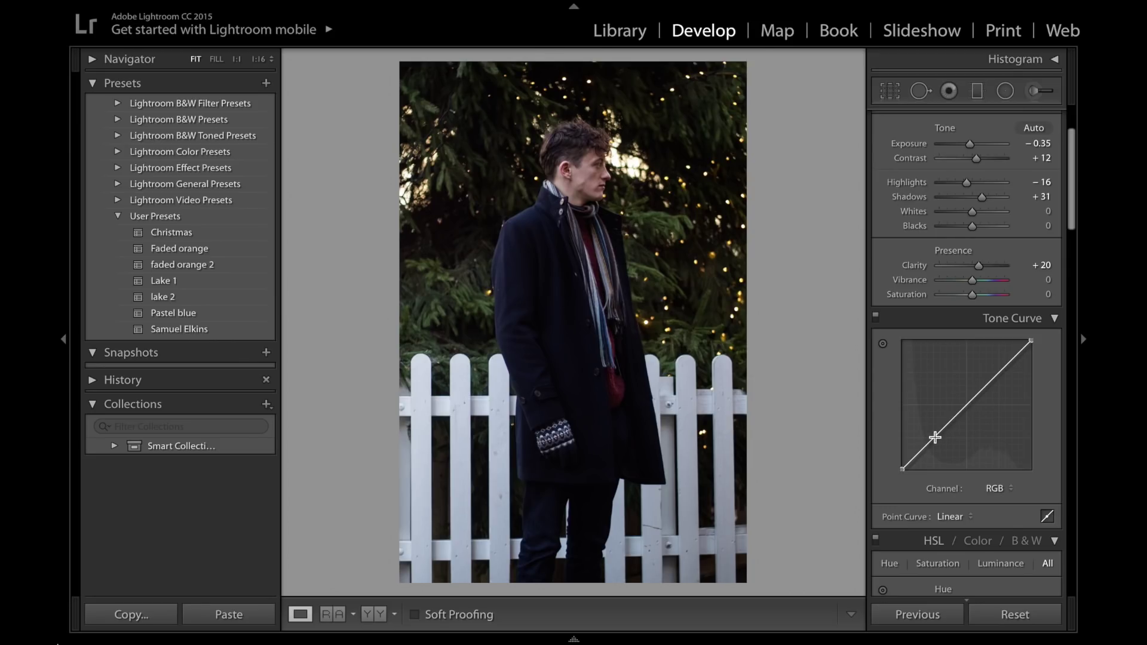
pyautogui.click(936, 438)
pyautogui.click(970, 404)
pyautogui.click(998, 373)
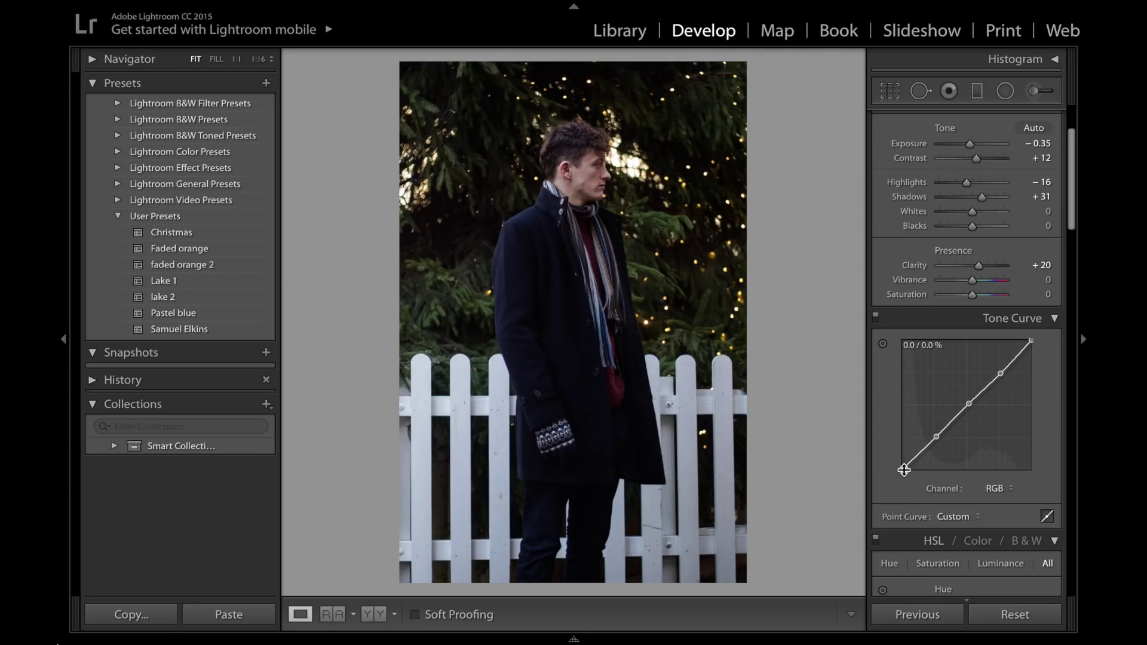
pyautogui.moveTo(904, 470)
pyautogui.mouseDown()
pyautogui.moveTo(905, 448)
pyautogui.moveTo(904, 459)
pyautogui.mouseUp()
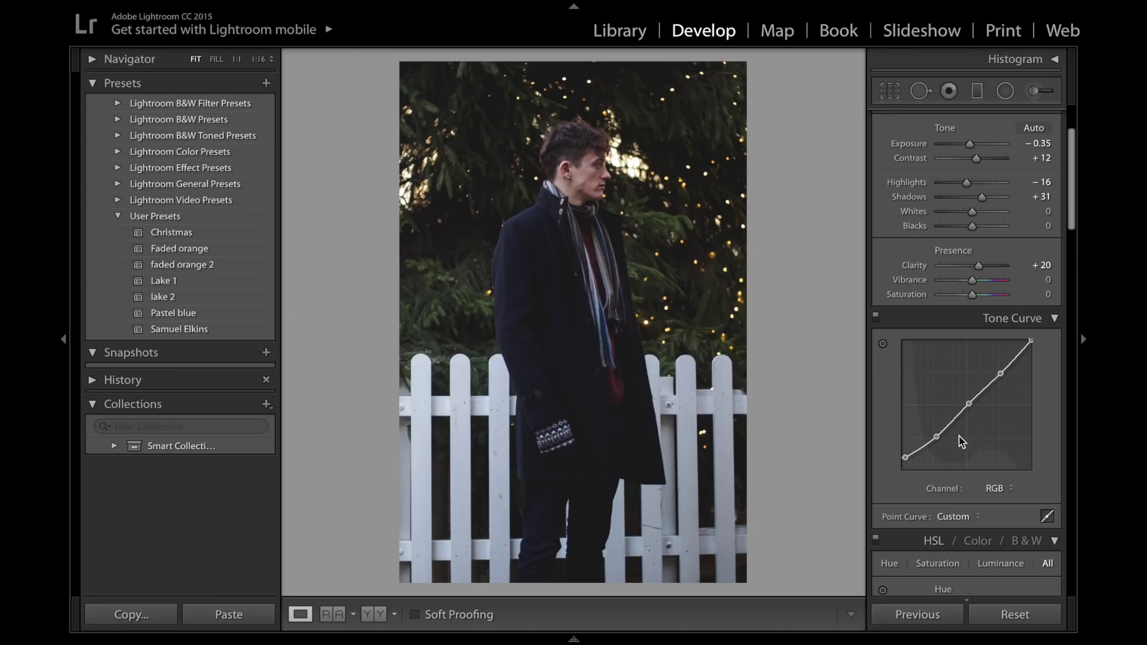
# Step: Nudge the curve's midpoint up and flatten its highlights with an extra point and the white endpoint lowered to about 91%, comparing with the curve off
pyautogui.click(969, 406)
pyautogui.click(969, 403)
pyautogui.moveTo(969, 402); pyautogui.dragTo(968, 402)
pyautogui.click(1022, 353)
pyautogui.moveTo(1030, 341)
pyautogui.mouseDown()
pyautogui.moveTo(1034, 370)
pyautogui.moveTo(1030, 351)
pyautogui.mouseUp()
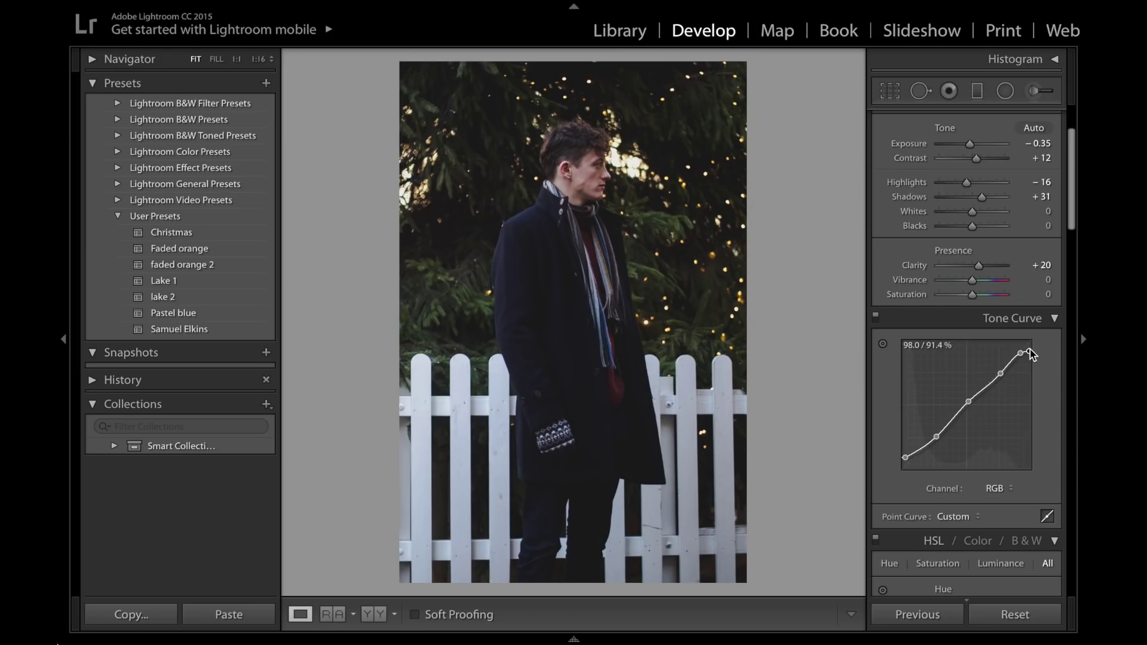
pyautogui.click(876, 320)
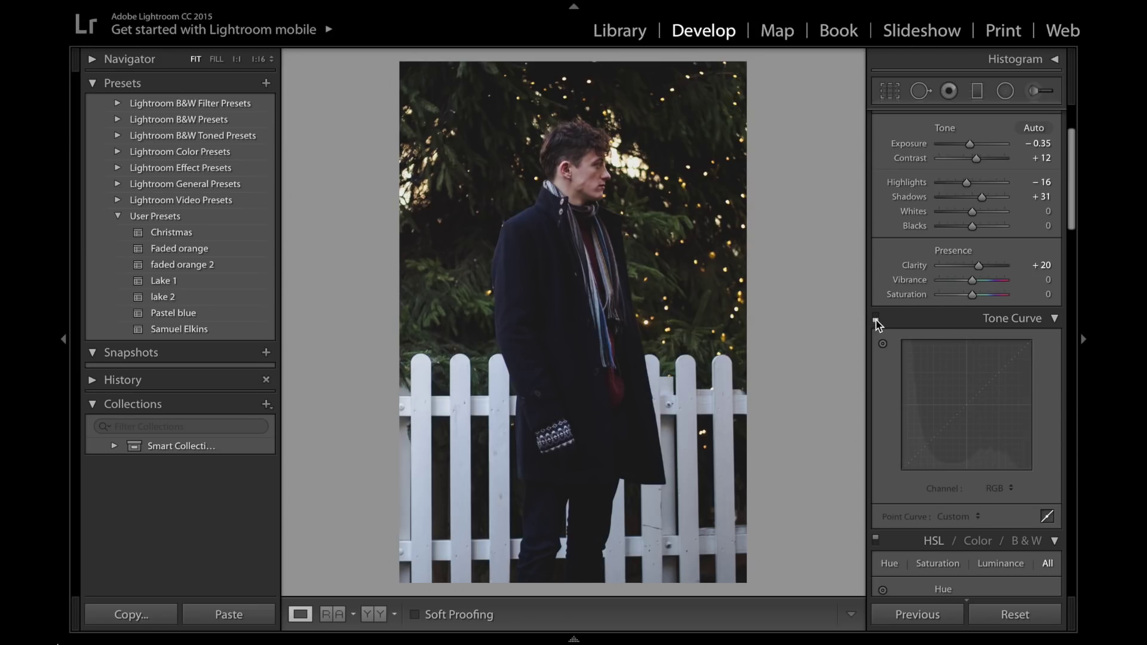
pyautogui.click(876, 320)
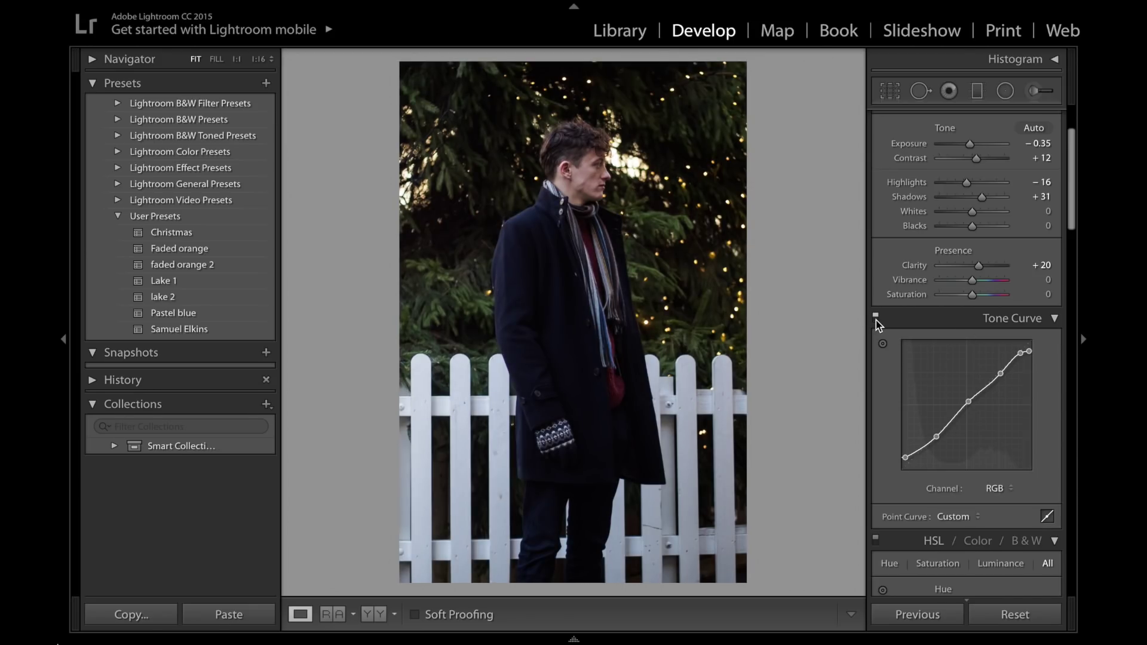
pyautogui.click(875, 321)
pyautogui.click(876, 320)
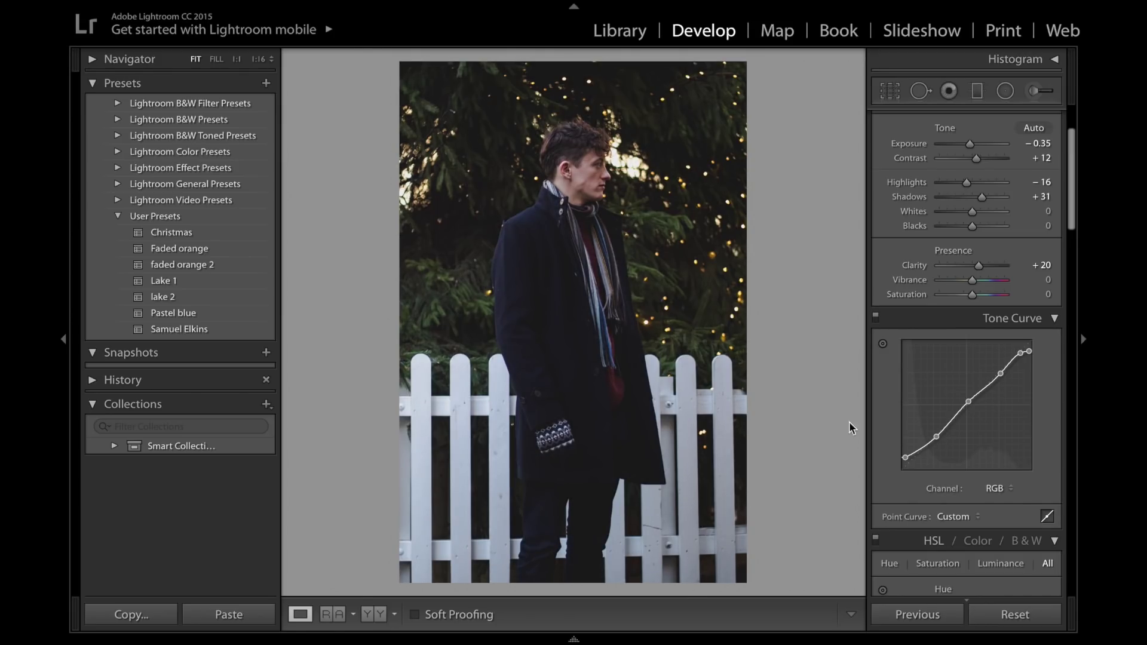
# Step: Shift the HSL hues to Yellow −44, Green −33, Blue −7 and Purple +34
pyautogui.scroll(-7, 938, 427)
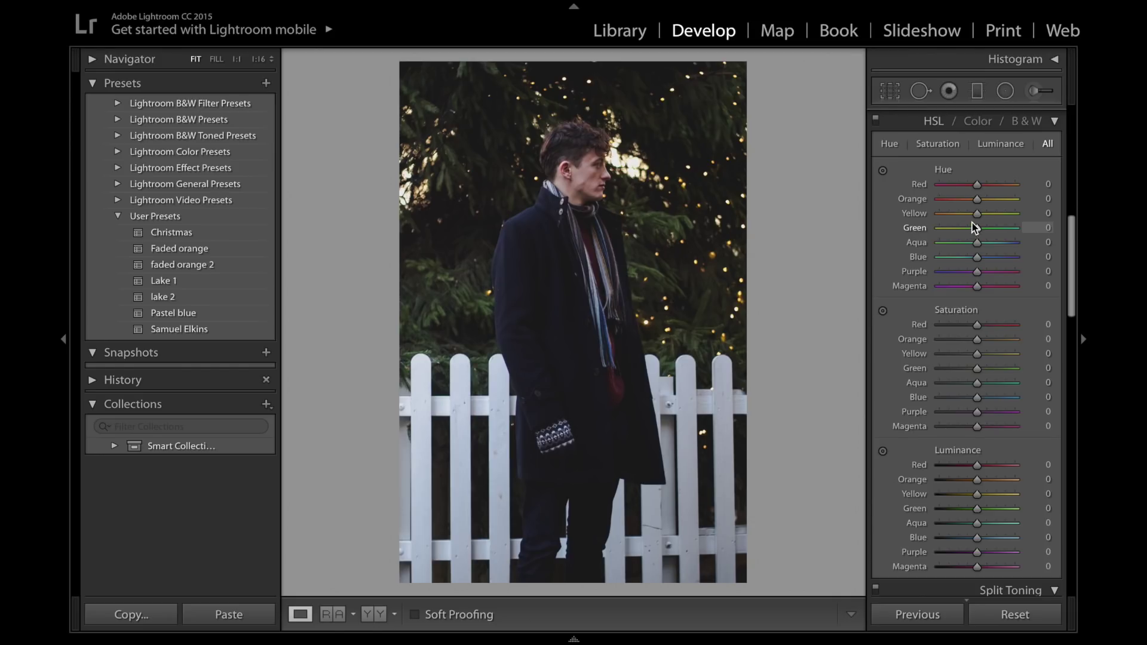
pyautogui.moveTo(973, 214)
pyautogui.mouseDown()
pyautogui.moveTo(946, 215)
pyautogui.moveTo(962, 220)
pyautogui.mouseUp()
pyautogui.moveTo(977, 233)
pyautogui.mouseDown()
pyautogui.moveTo(1050, 241)
pyautogui.moveTo(967, 234)
pyautogui.mouseUp()
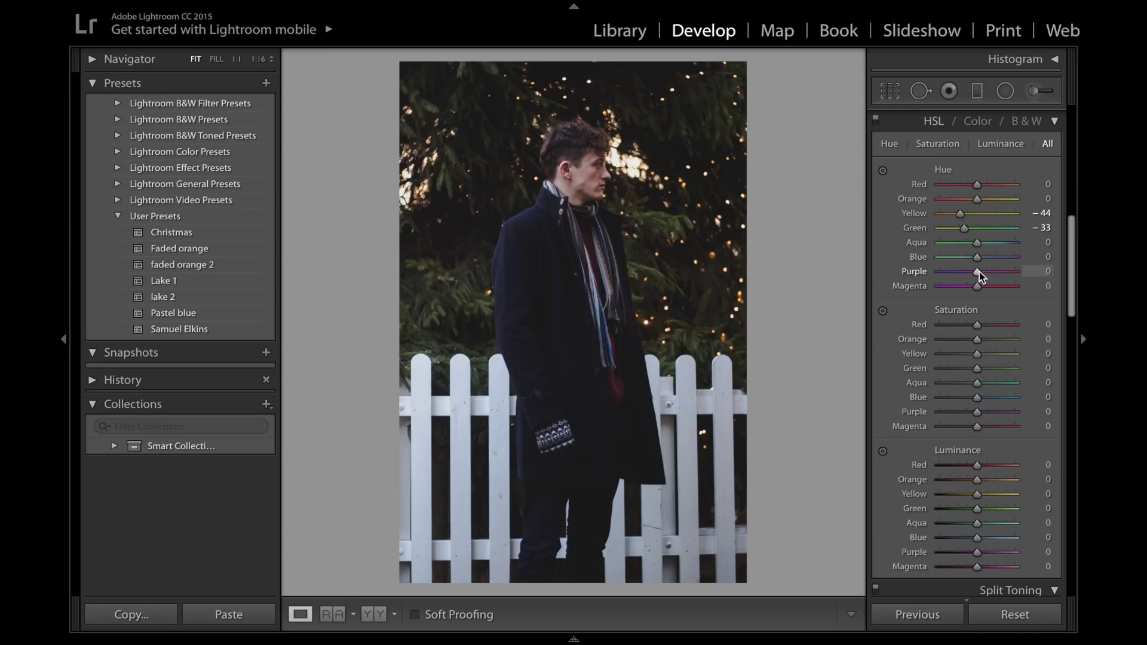
pyautogui.moveTo(977, 257); pyautogui.dragTo(975, 257)
pyautogui.moveTo(977, 274); pyautogui.dragTo(991, 274)
# Step: Raise the HSL luminance of Orange to +14 and Yellow to +39, and brighten Green as well
pyautogui.scroll(-3, 952, 461)
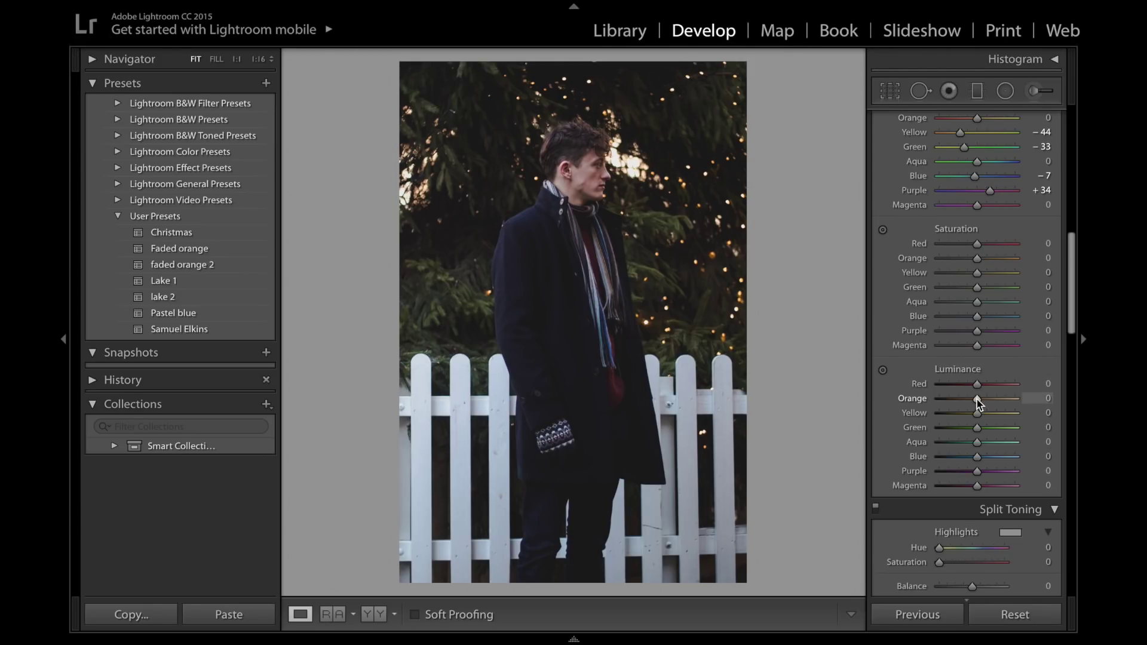
pyautogui.moveTo(978, 399); pyautogui.dragTo(995, 418)
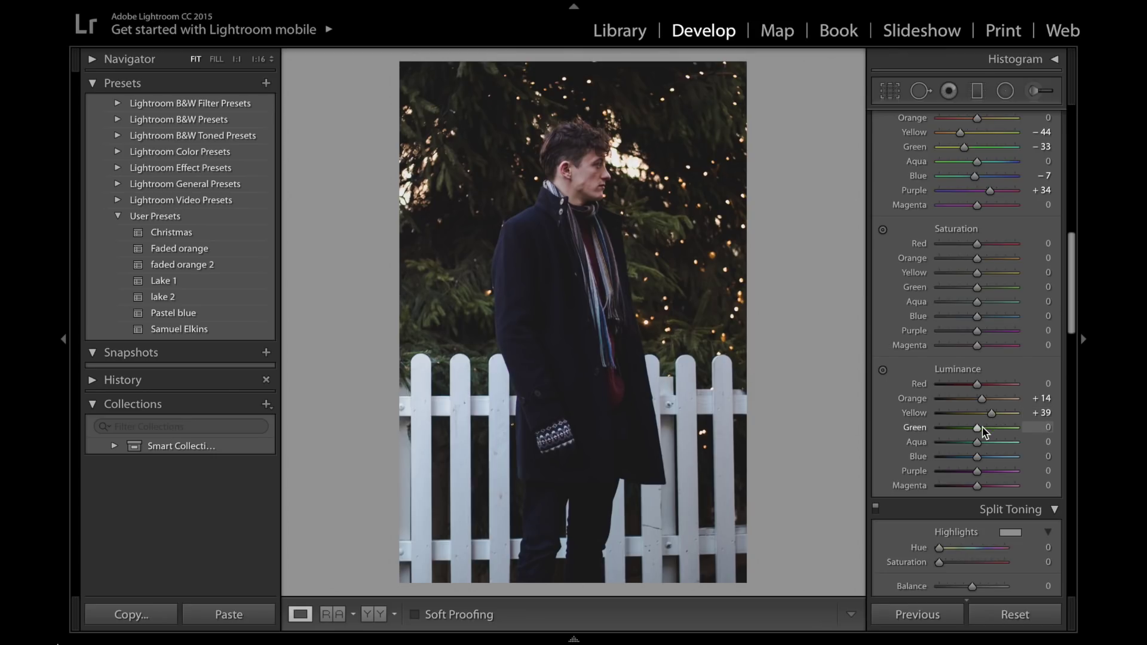
pyautogui.moveTo(977, 429); pyautogui.dragTo(1009, 435)
pyautogui.moveTo(1002, 428); pyautogui.dragTo(996, 429)
# Step: Split-tone the highlights with Hue 57 and Saturation 15, comparing the photo with and without the toning
pyautogui.scroll(-10, 928, 501)
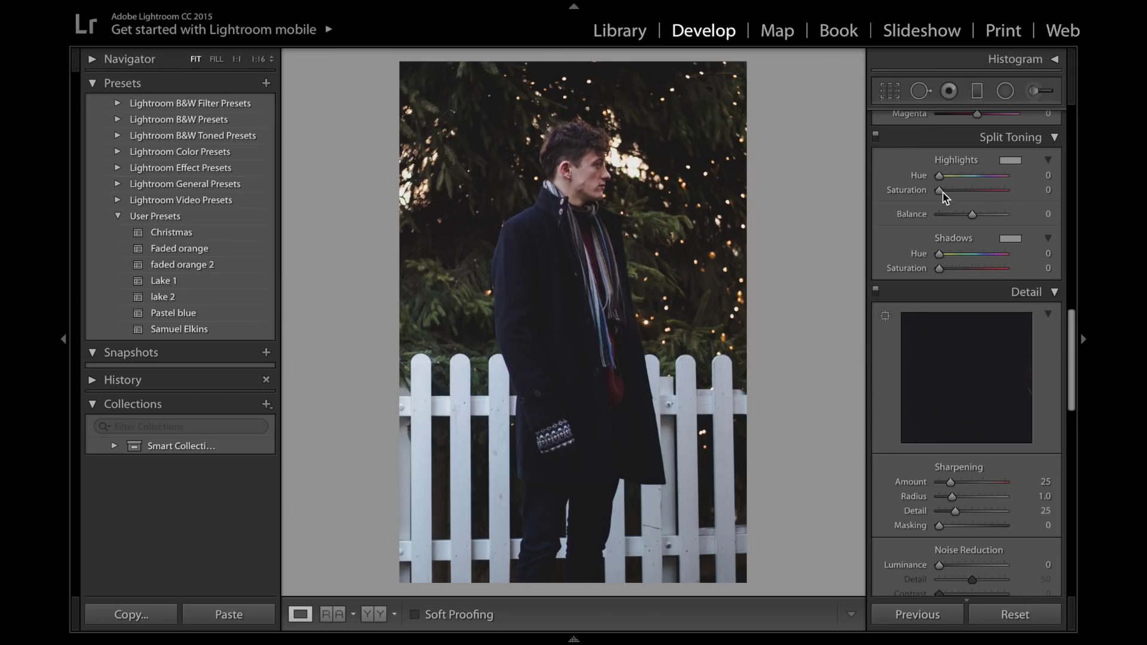
pyautogui.moveTo(940, 193); pyautogui.dragTo(948, 195)
pyautogui.moveTo(940, 180)
pyautogui.mouseDown()
pyautogui.moveTo(980, 180)
pyautogui.moveTo(933, 177)
pyautogui.mouseUp()
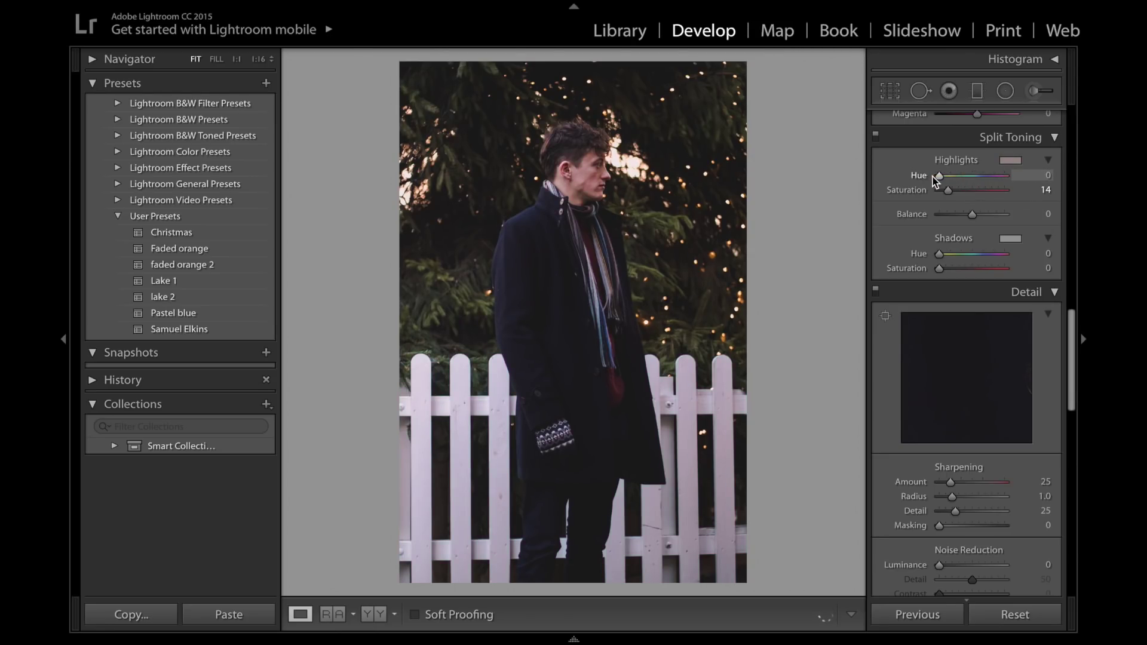
pyautogui.keyDown('alt'); pyautogui.click(940, 178); pyautogui.keyUp('alt')
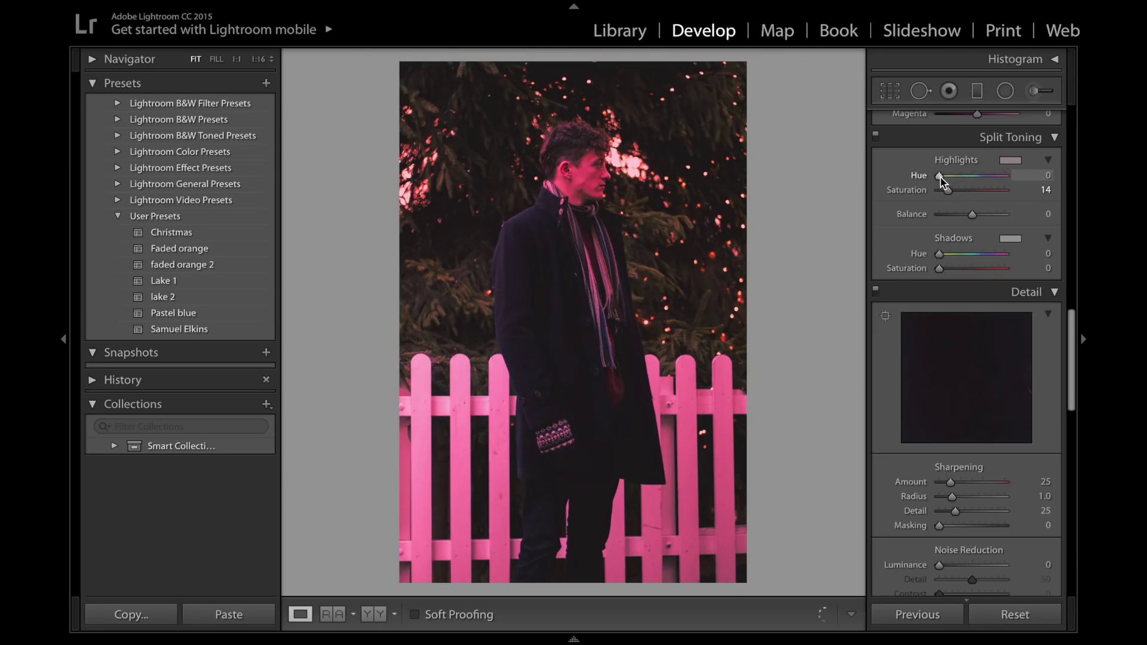
pyautogui.moveTo(942, 177); pyautogui.dragTo(952, 177)
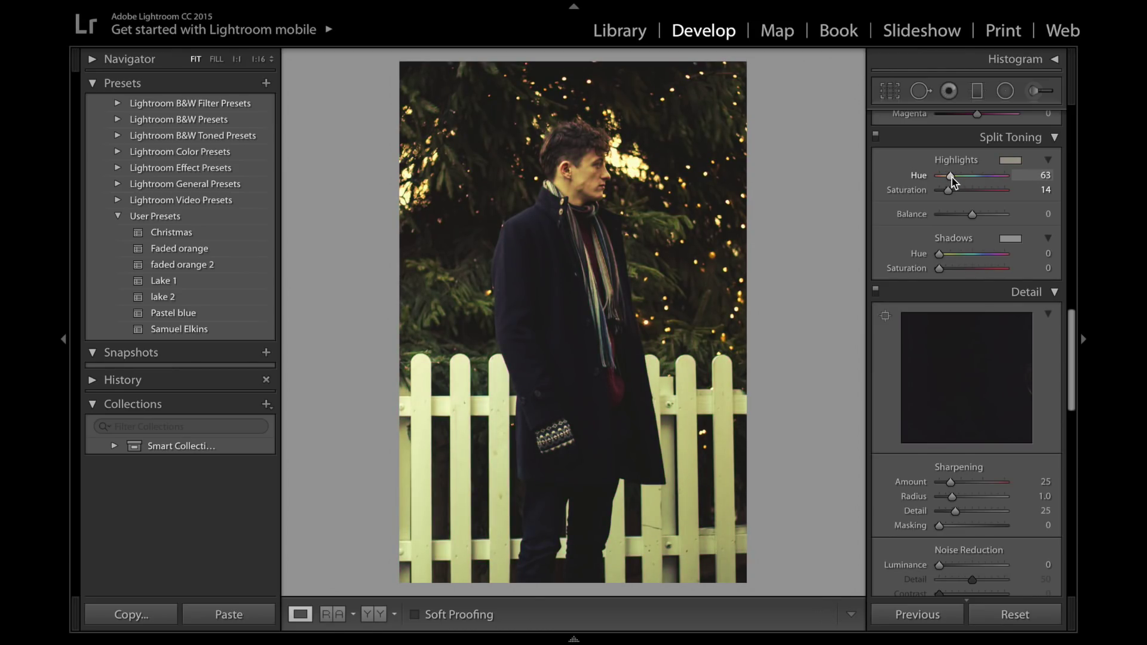
pyautogui.moveTo(951, 177); pyautogui.dragTo(951, 177)
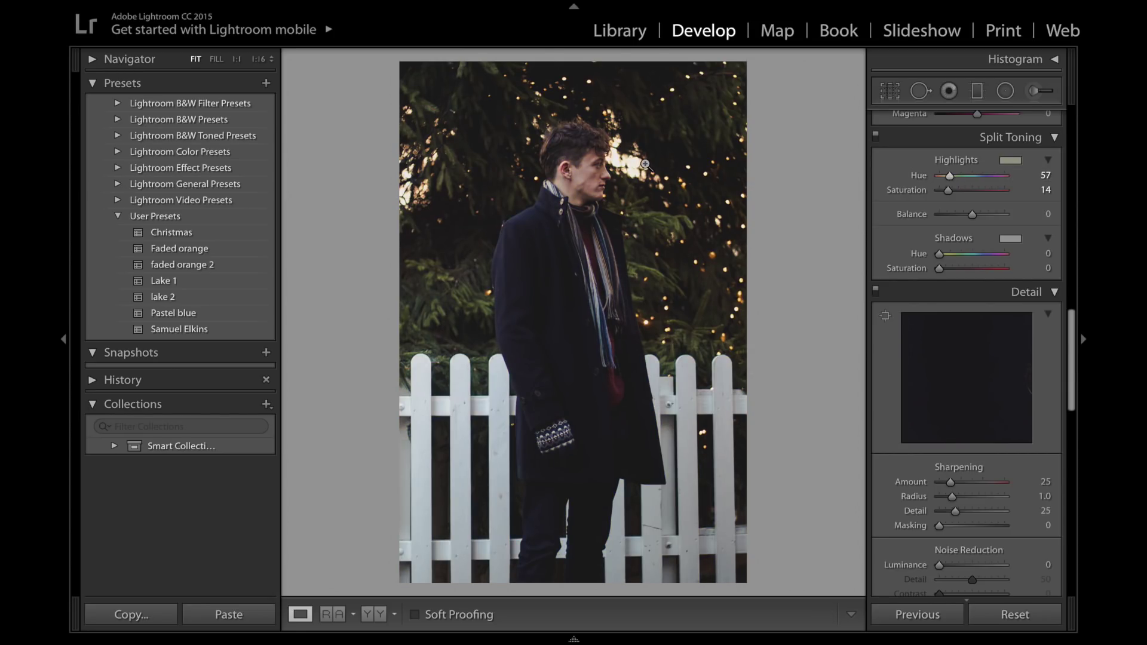
pyautogui.click(875, 136)
pyautogui.click(875, 138)
pyautogui.moveTo(949, 190); pyautogui.dragTo(949, 190)
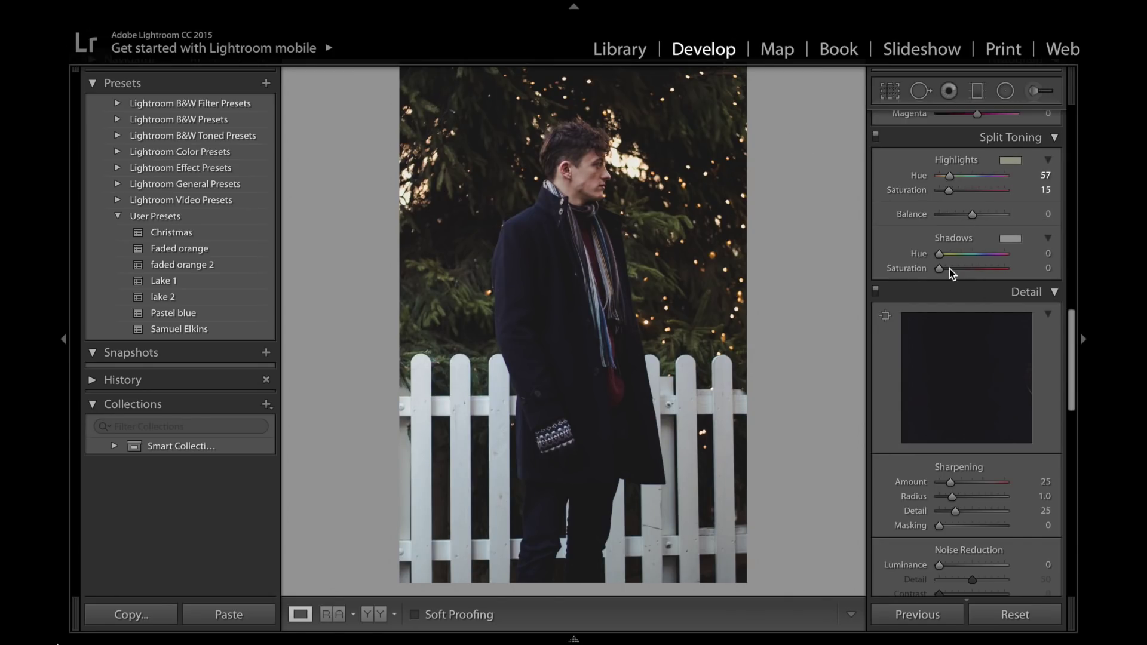
# Step: Split-tone the shadows with a blue Hue of 227 and Saturation 7
pyautogui.click(1038, 270)
pyautogui.write('15')
pyautogui.press('Return')
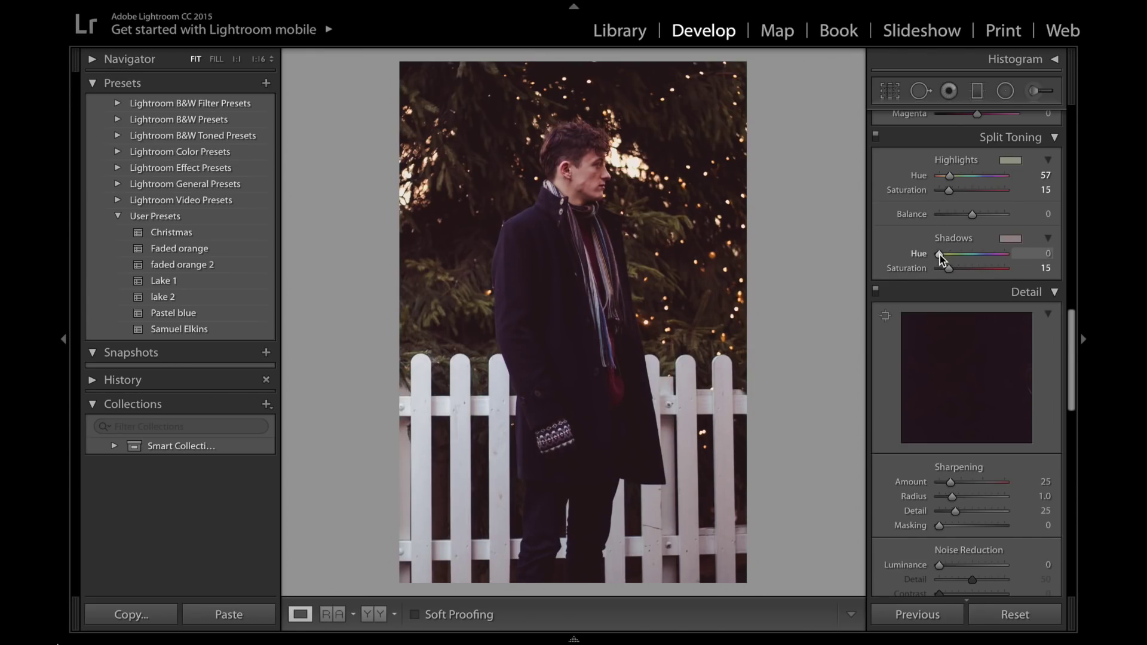
pyautogui.moveTo(940, 254); pyautogui.dragTo(981, 254)
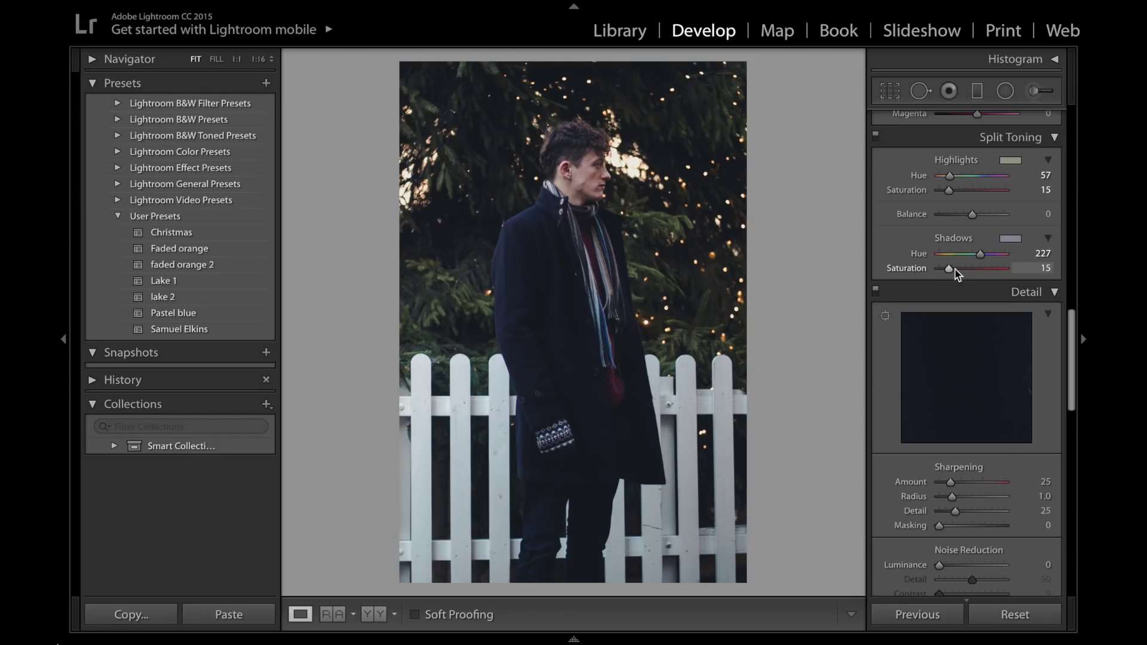
pyautogui.moveTo(946, 269); pyautogui.dragTo(943, 269)
# Step: Set the sharpening Radius to 3.0 while viewing the man's face at 1:1
pyautogui.press('z')
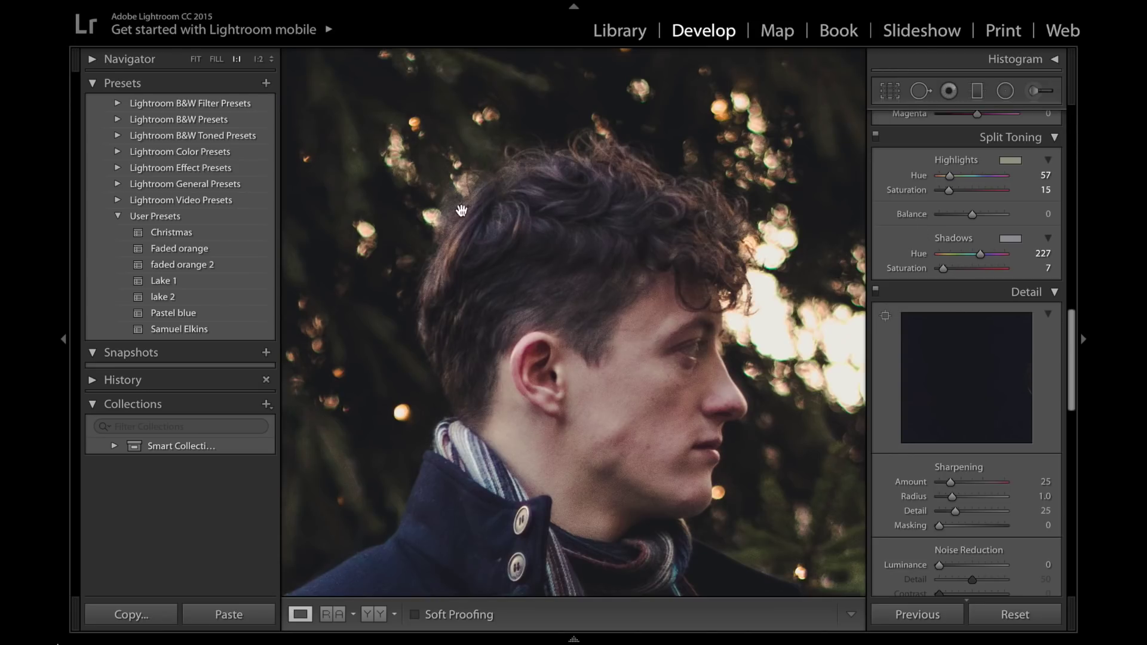
pyautogui.moveTo(461, 435); pyautogui.dragTo(454, 368)
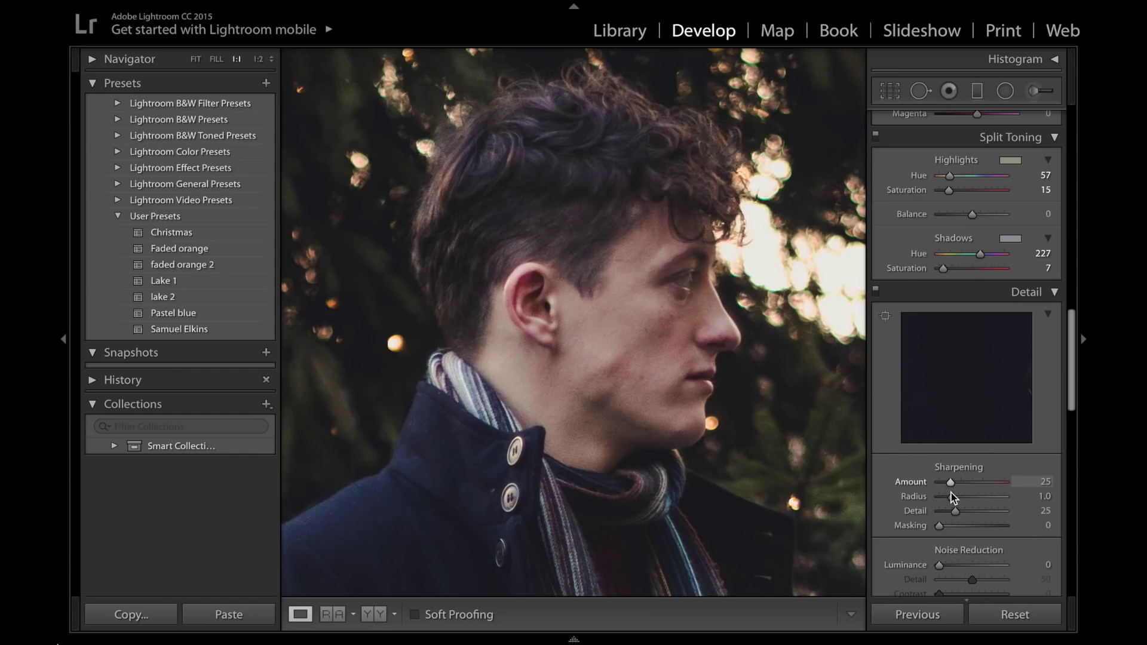
pyautogui.moveTo(992, 499); pyautogui.dragTo(1015, 499)
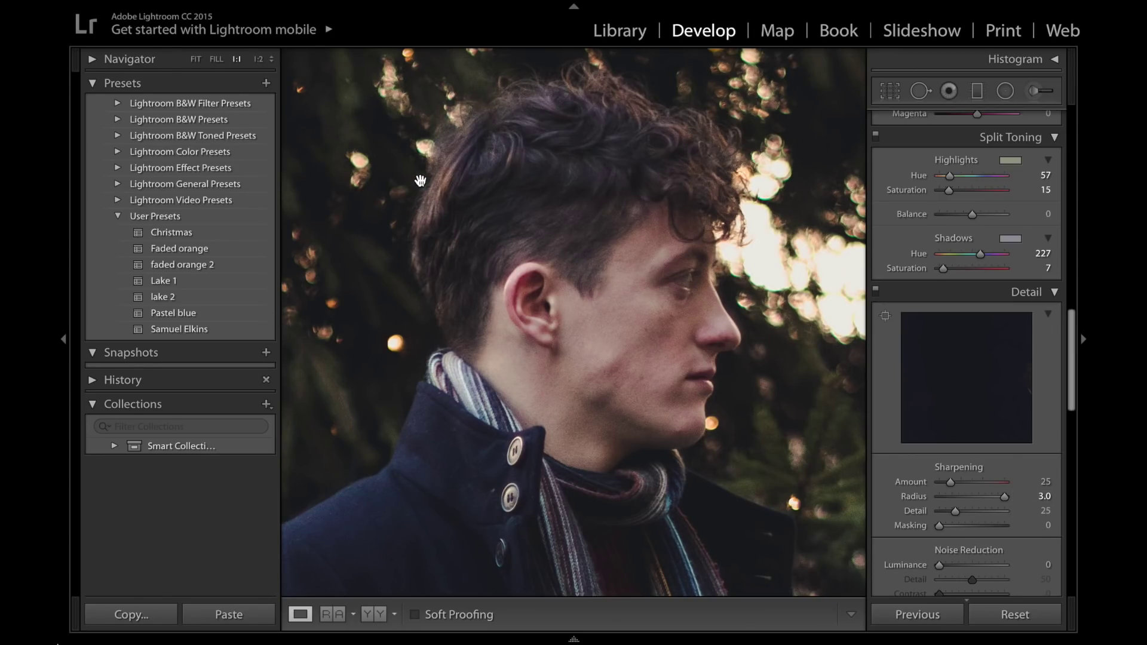
# Step: Set the sharpening Amount to 77 and the noise reduction Luminance to 14
pyautogui.moveTo(952, 482)
pyautogui.mouseDown()
pyautogui.moveTo(1004, 490)
pyautogui.moveTo(973, 487)
pyautogui.mouseUp()
pyautogui.moveTo(973, 483); pyautogui.dragTo(938, 483)
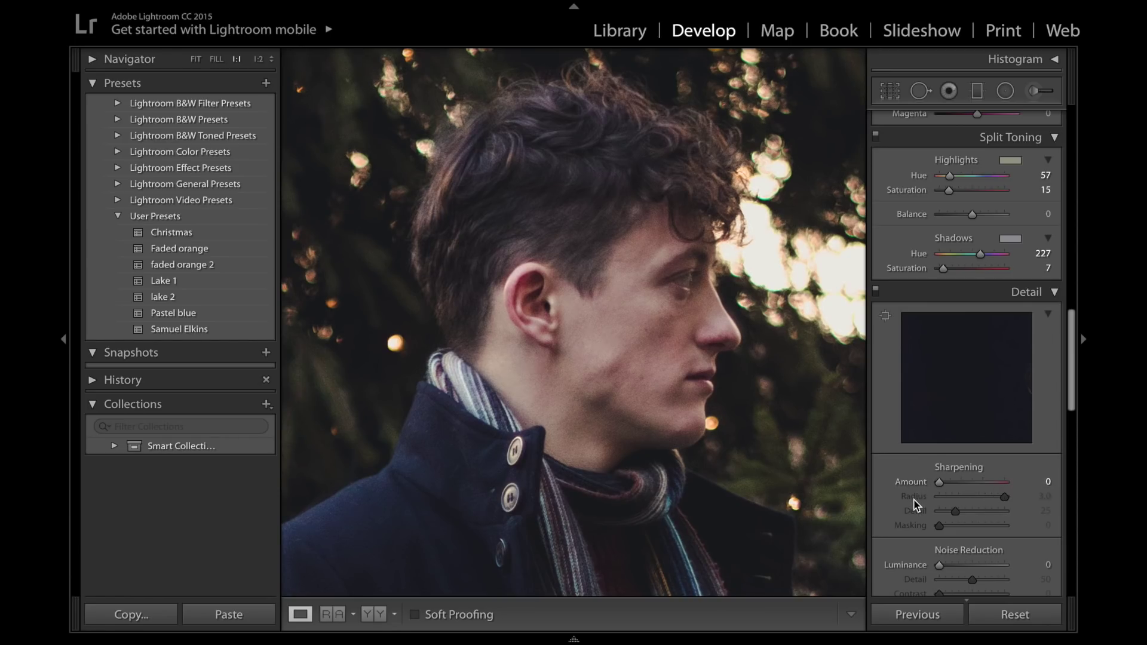
pyautogui.click(967, 483)
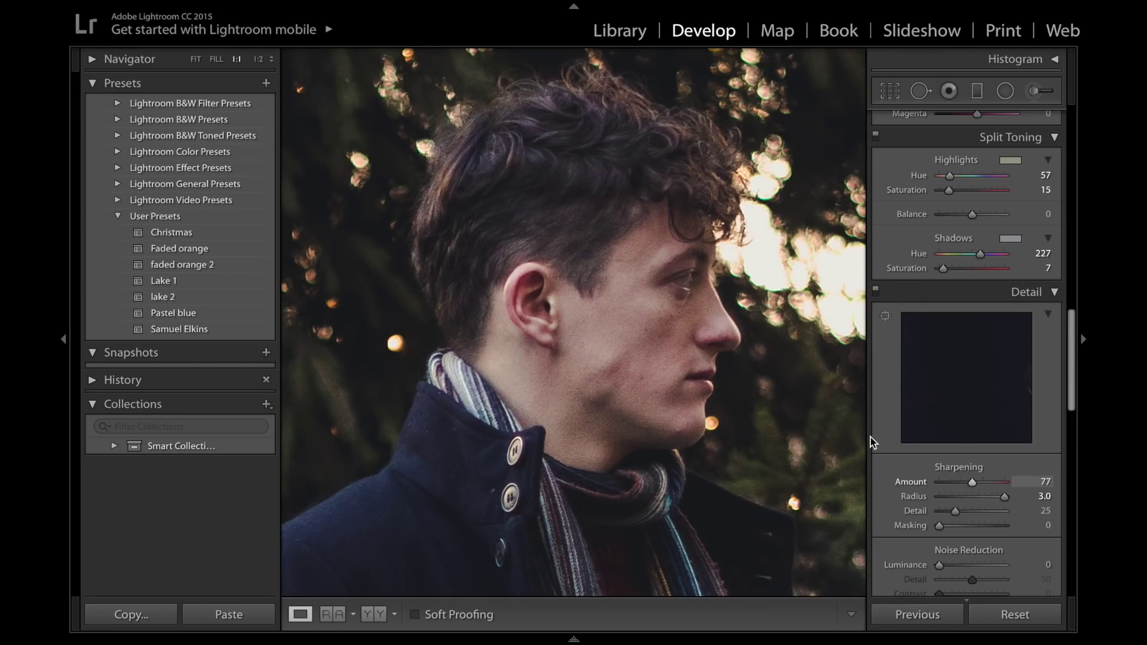
pyautogui.scroll(-5, 920, 508)
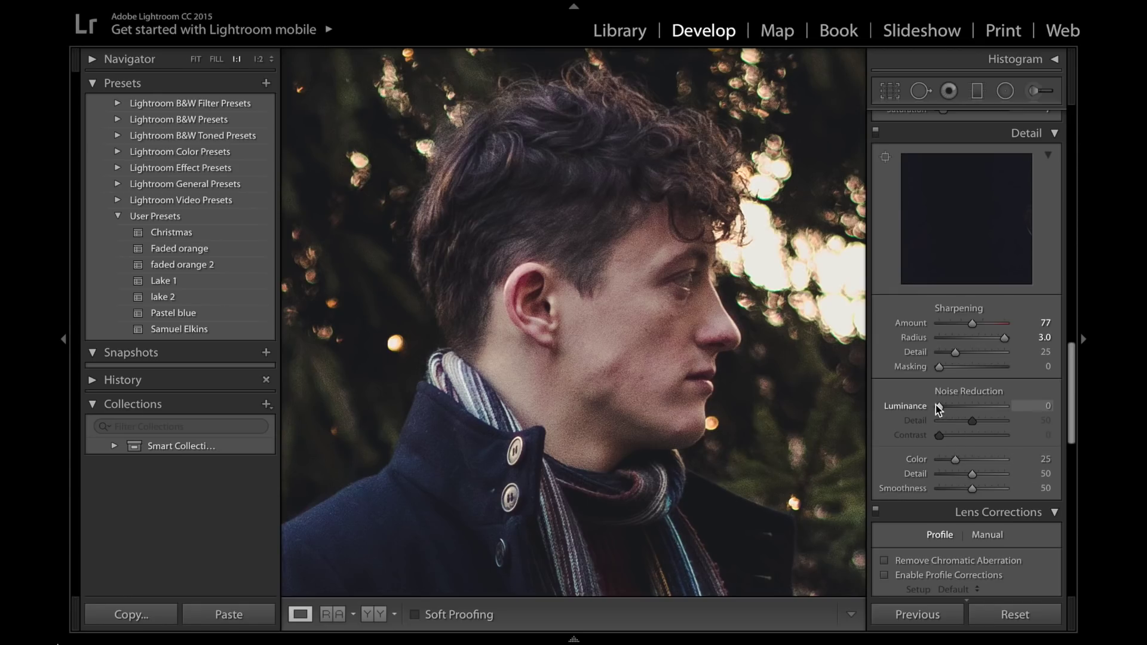
pyautogui.moveTo(939, 406); pyautogui.dragTo(947, 407)
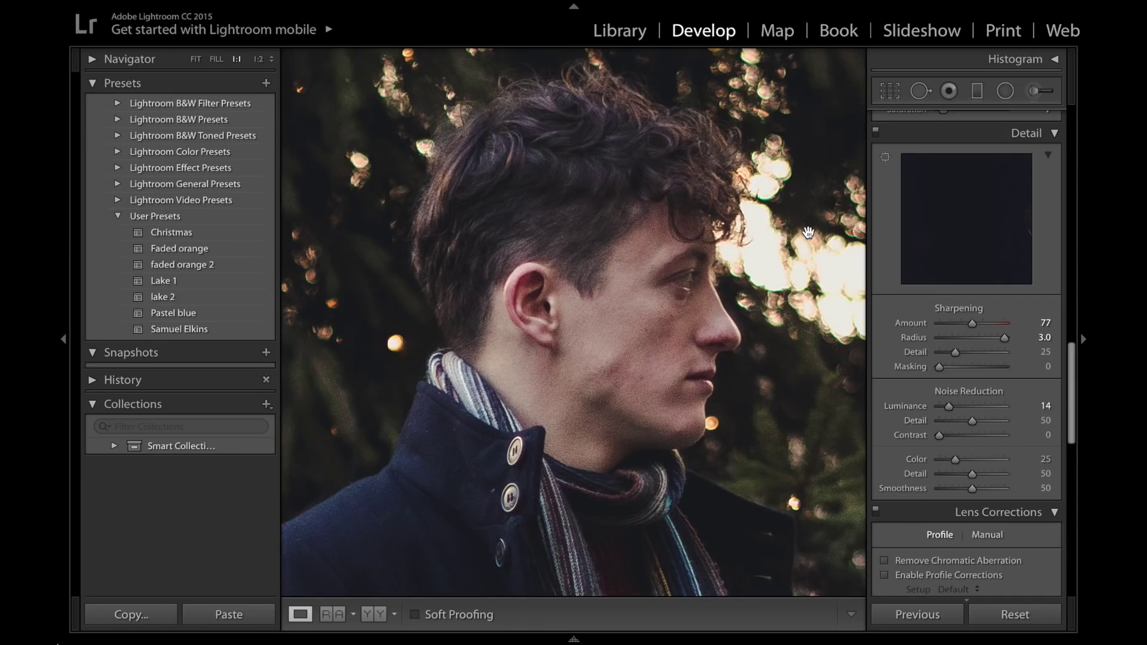
# Step: Add grain with an Amount of 21 and compare the whole photo with its unedited version
pyautogui.scroll(-8, 980, 446)
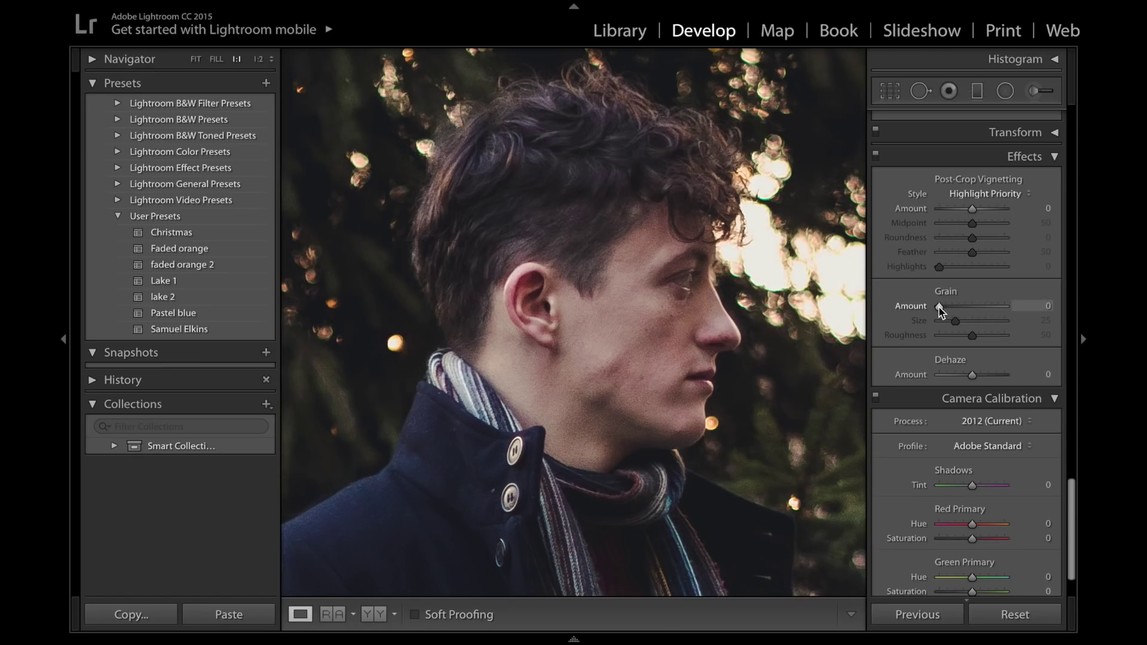
pyautogui.moveTo(947, 306); pyautogui.dragTo(952, 311)
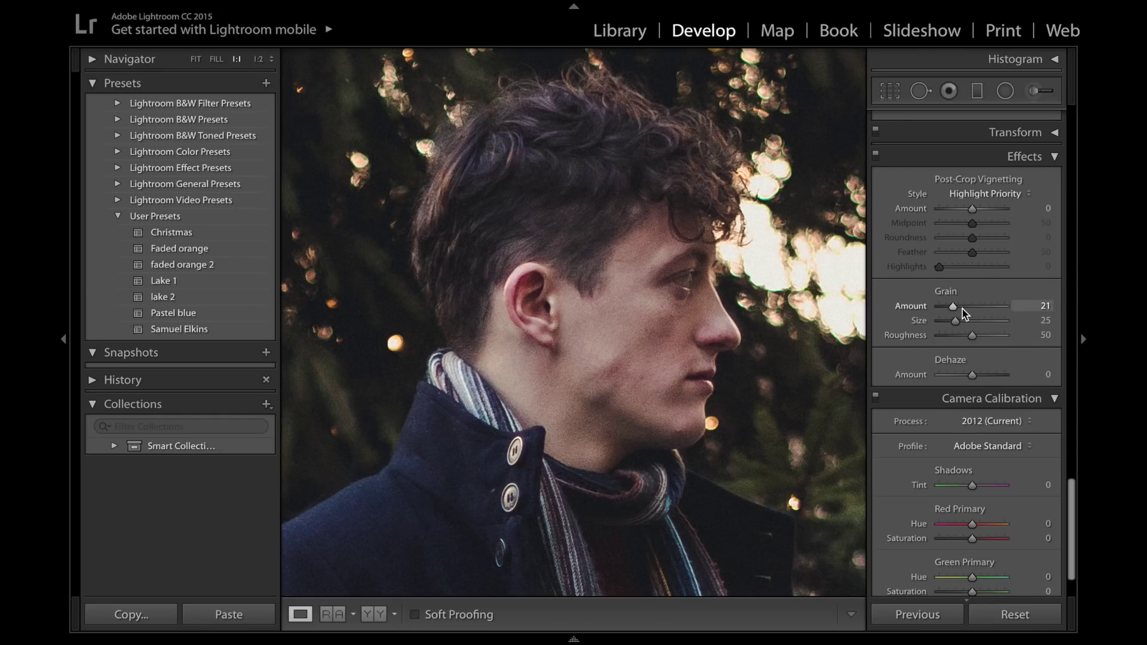
pyautogui.scroll(-3, 988, 478)
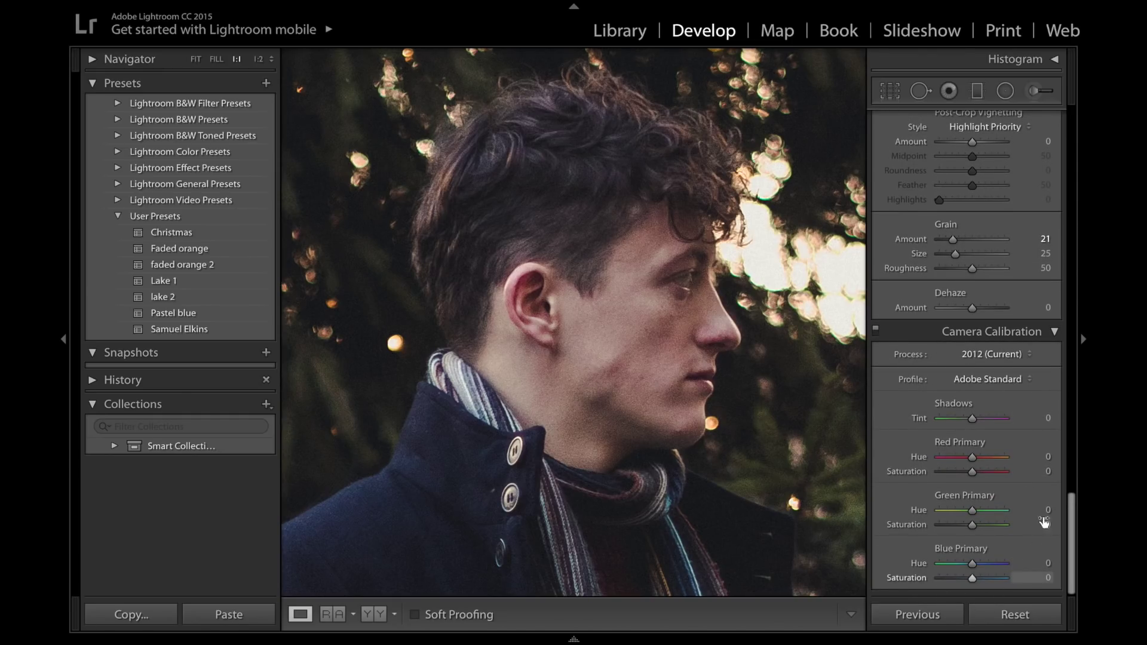
pyautogui.click(197, 58)
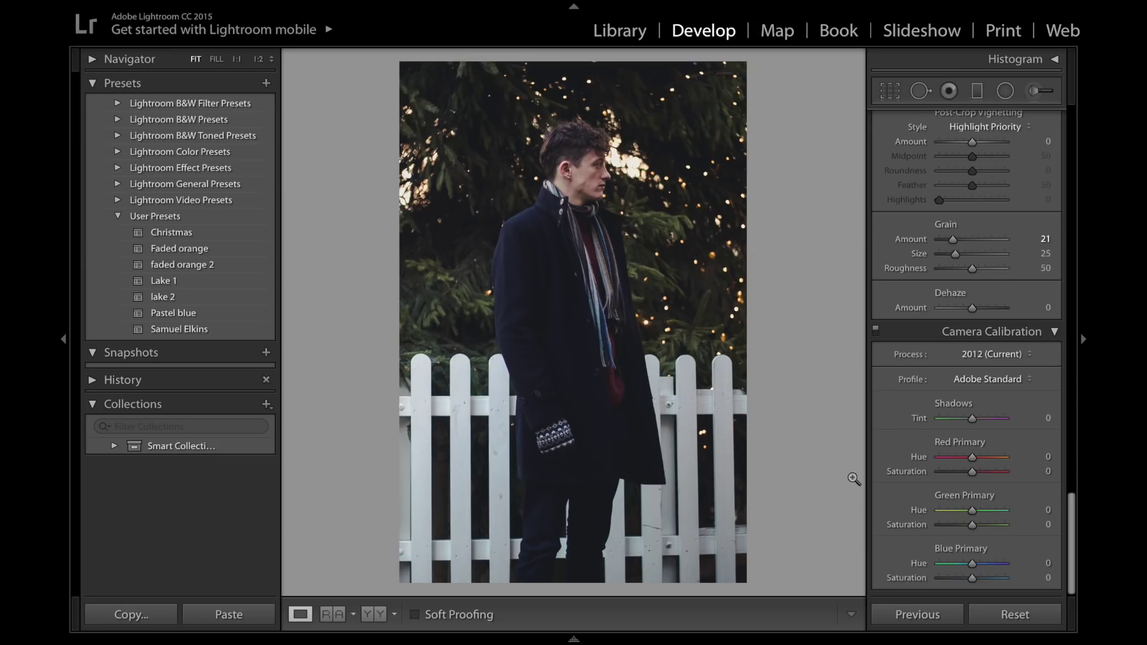
pyautogui.press('\\')
pyautogui.press('\\')
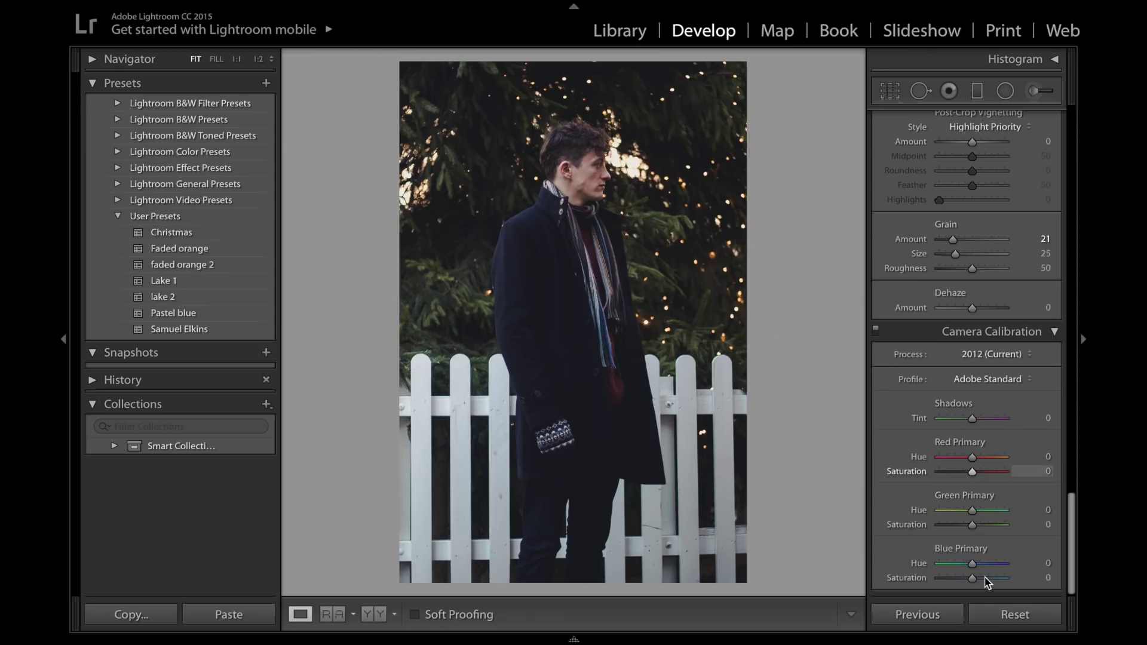
# Step: Shift the Camera Calibration Blue Primary Hue toward teal and compare the result with the original photo
pyautogui.moveTo(972, 565); pyautogui.dragTo(968, 565)
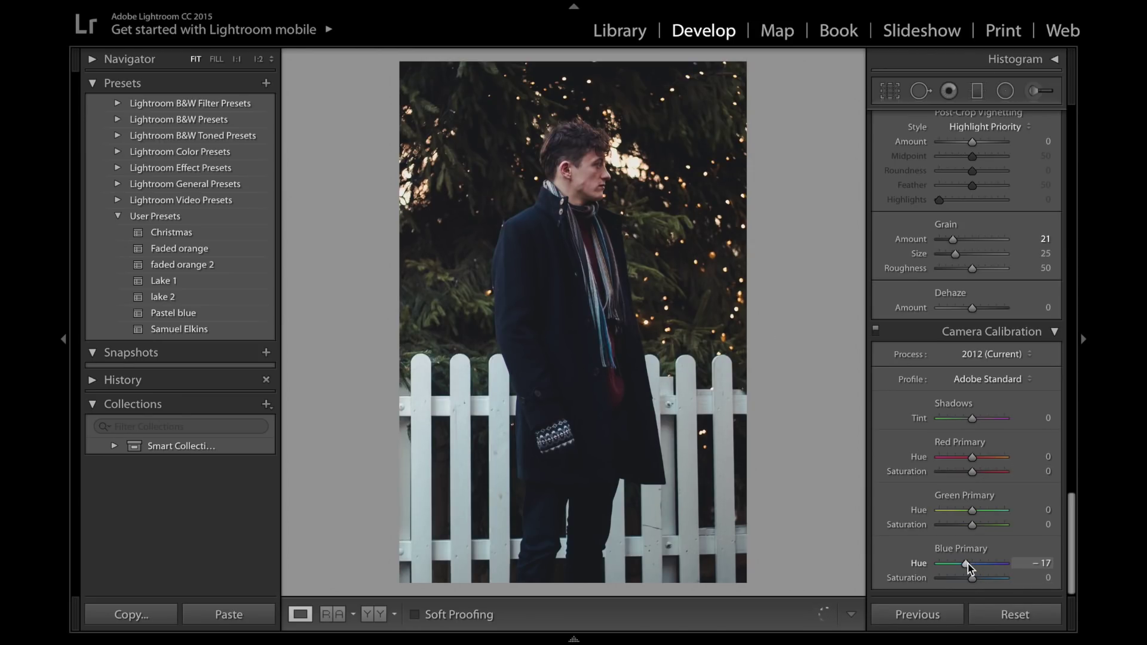
pyautogui.moveTo(968, 565); pyautogui.dragTo(958, 566)
pyautogui.scroll(10, 911, 282)
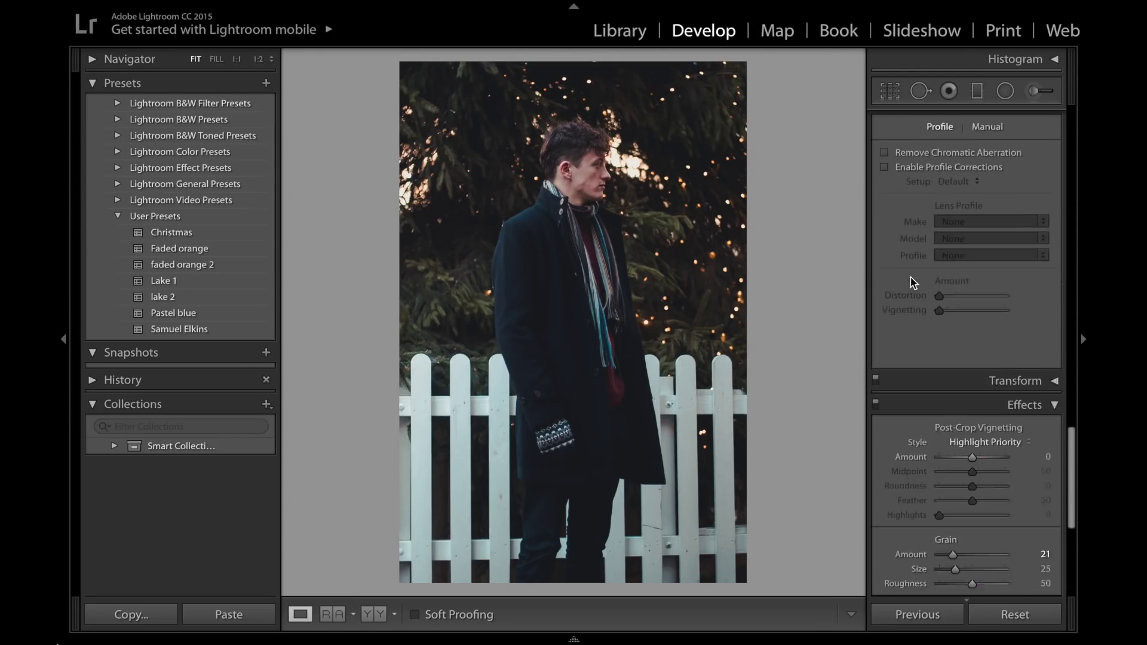
pyautogui.scroll(10, 912, 282)
pyautogui.press('\\')
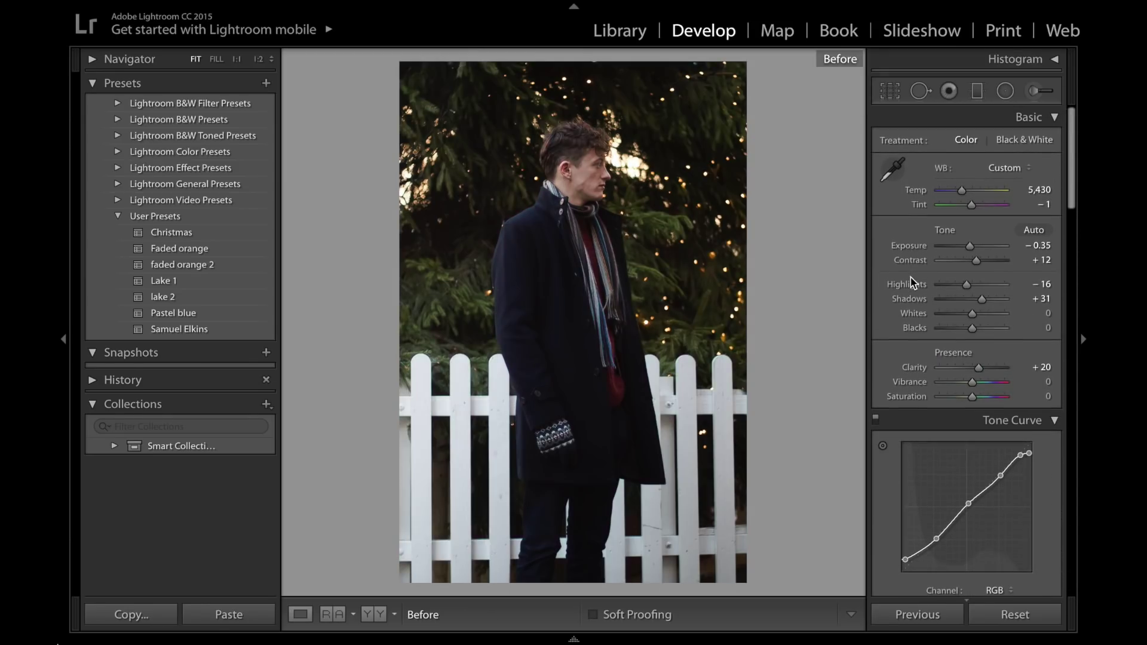
pyautogui.press('\\')
pyautogui.press('\\')
pyautogui.press('\\')
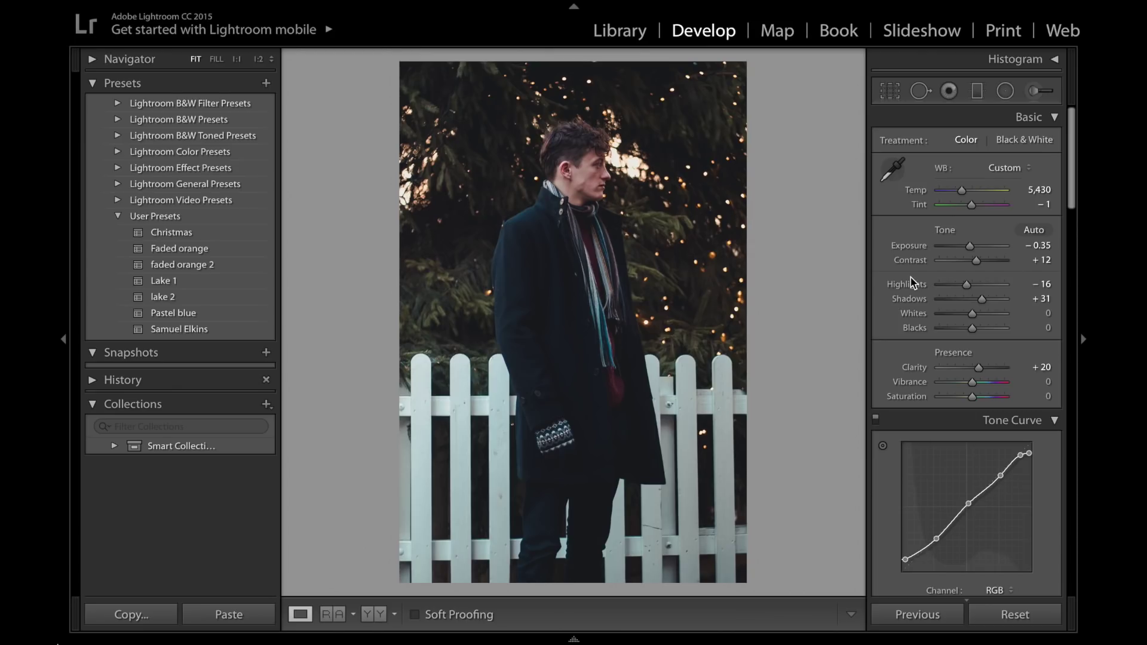
pyautogui.press('\\')
pyautogui.hotkey('ctrl', 'z')
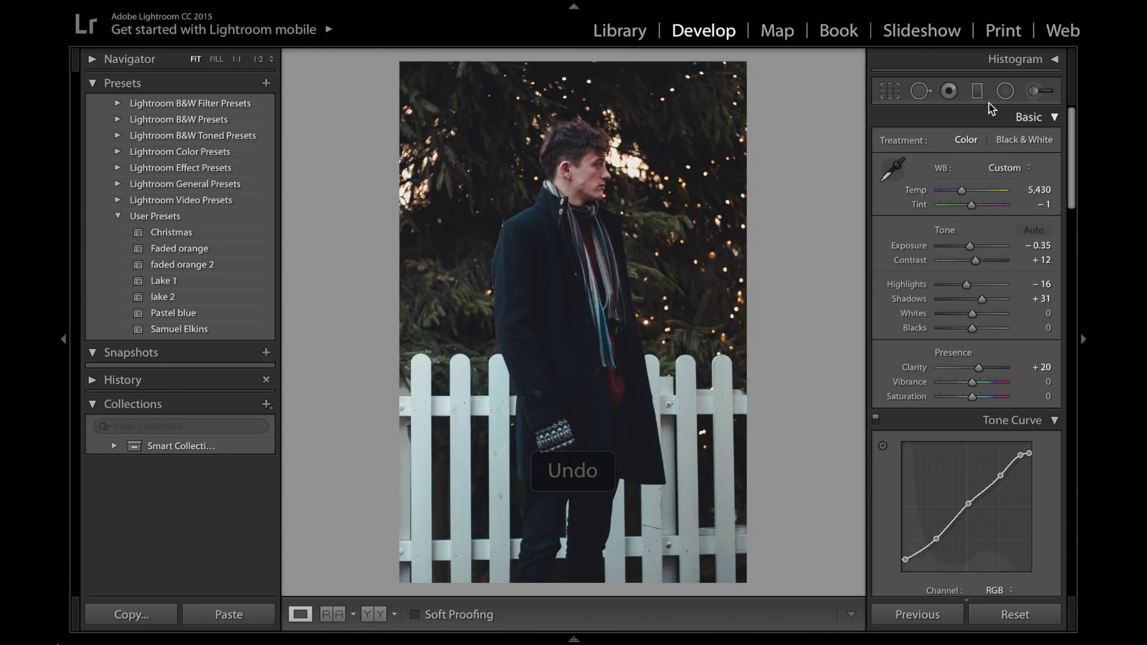
# Step: Brush over the tree lights behind the man with Temp 26 and Exposure 2.88, using Size 4.0, Feather 78 and Flow 79
pyautogui.click(1039, 91)
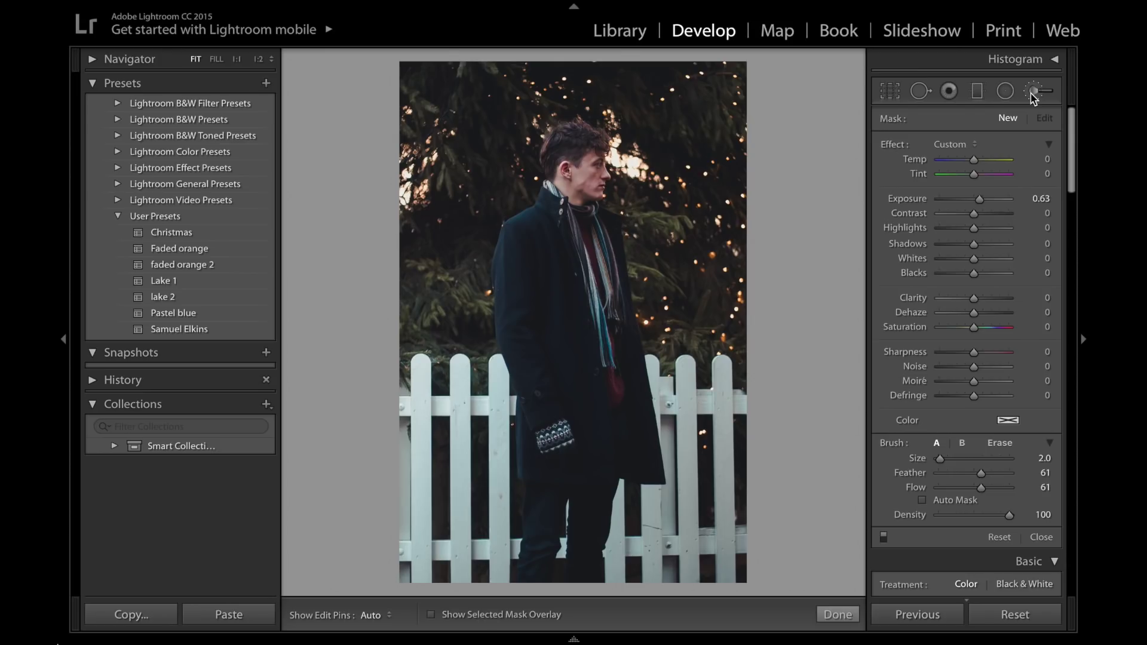
pyautogui.hotkey('ctrl', 'z')
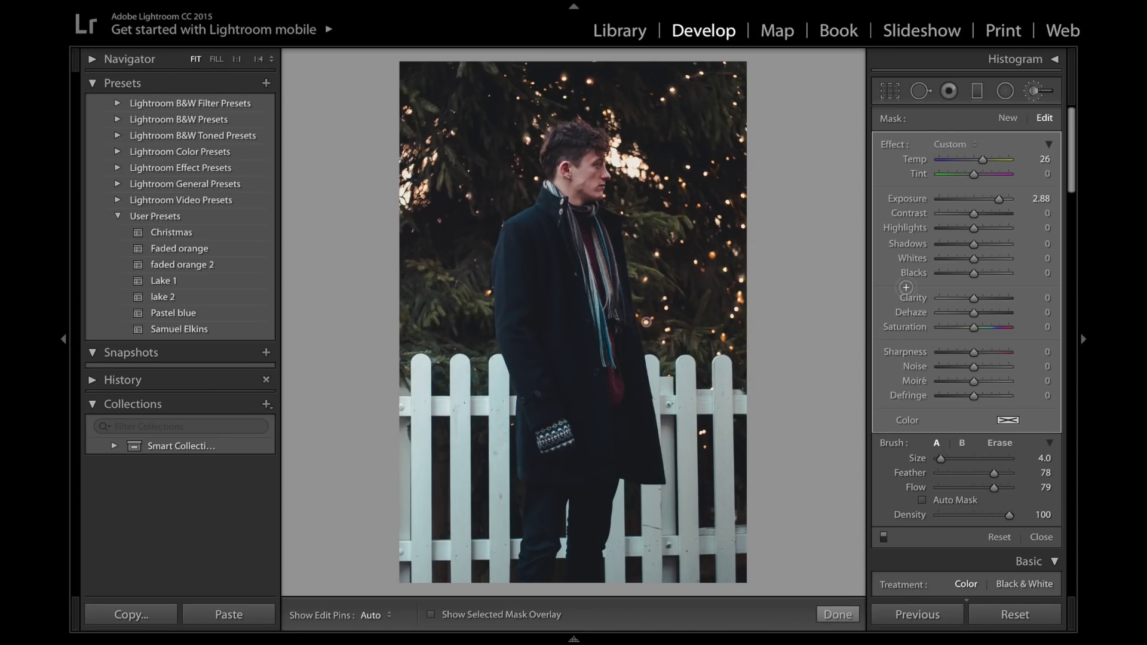
pyautogui.press('Escape')
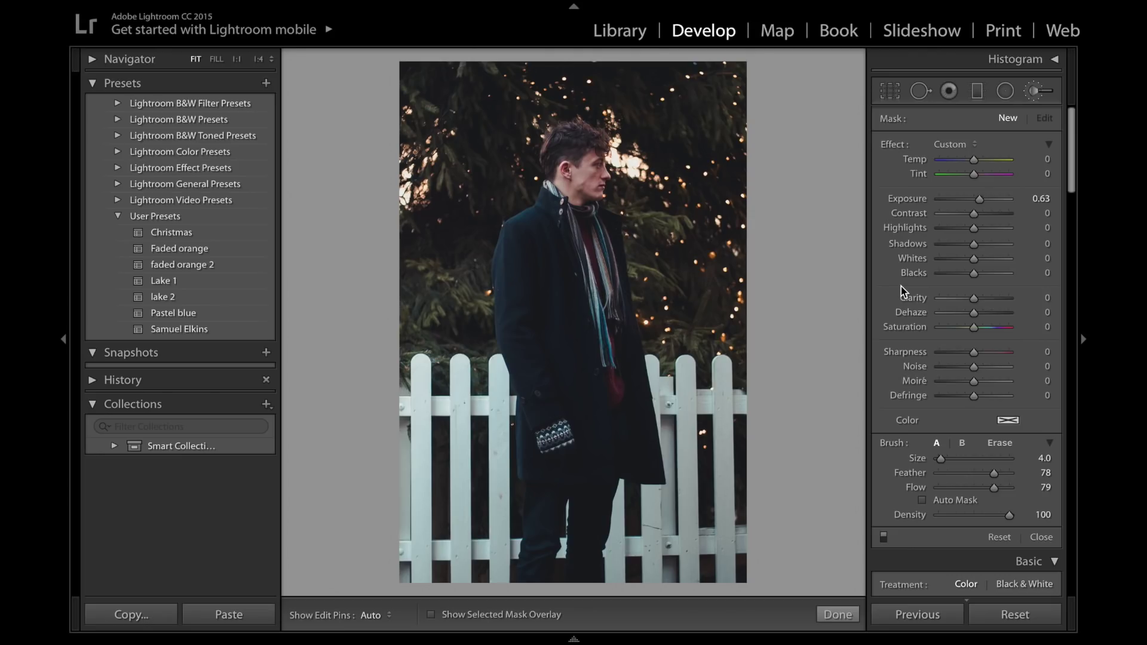
pyautogui.hotkey('ctrl', 'z')
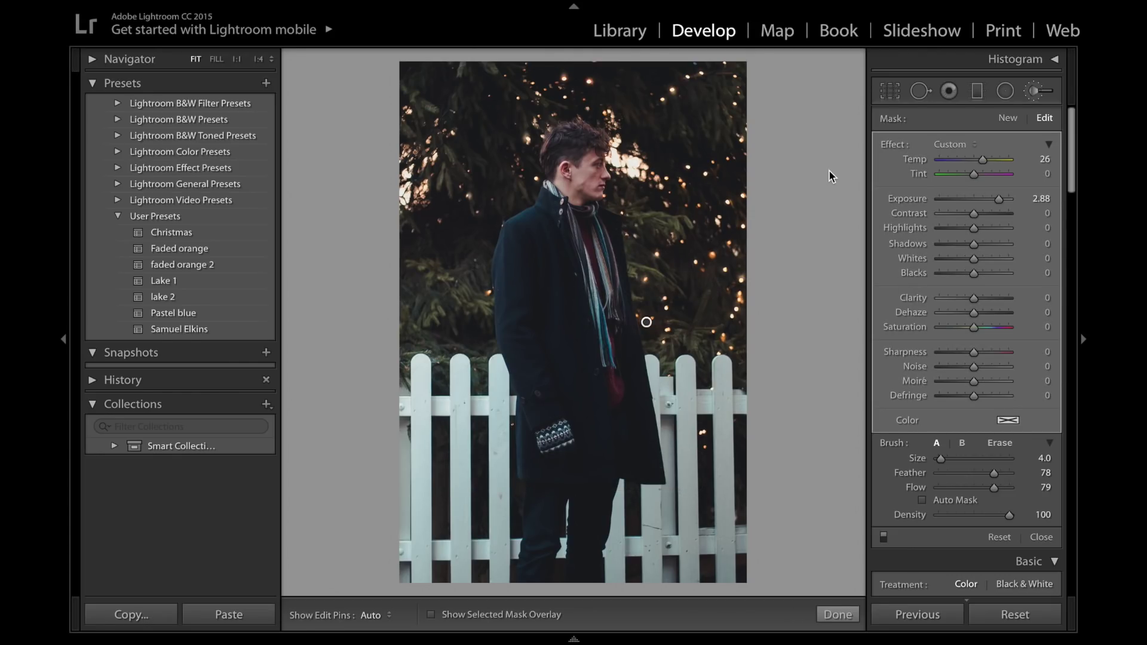
# Step: Create a new brush mask with Exposure 0.63 and paint the coat's collar, shoulder and sleeve at brush Size 7.0
pyautogui.click(1010, 118)
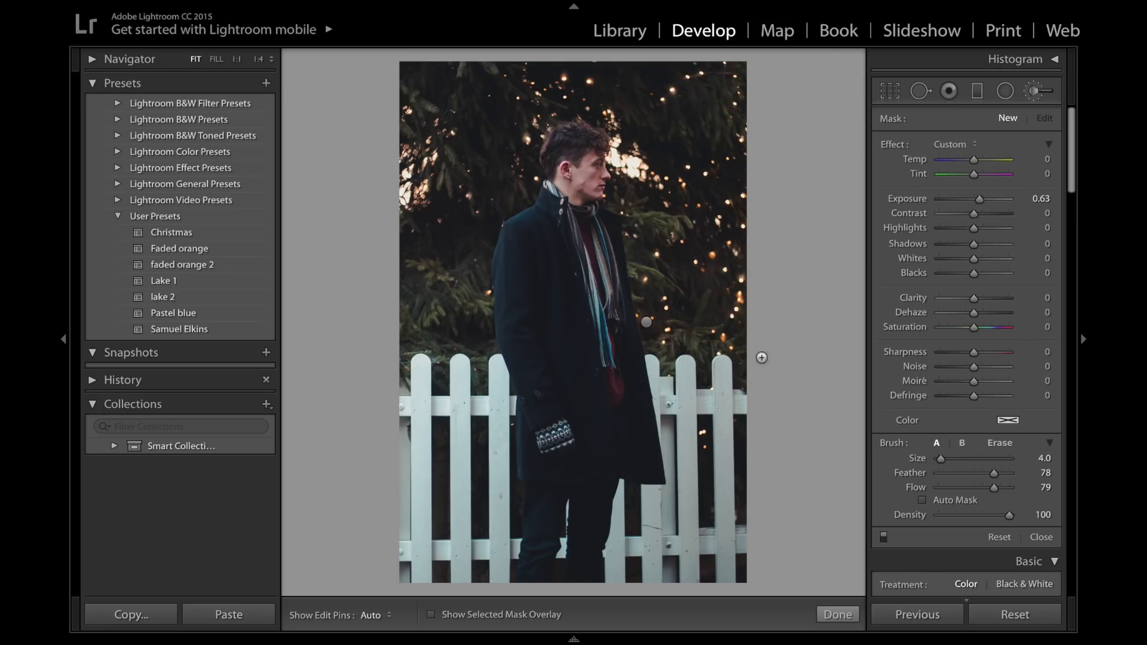
pyautogui.hotkey('ctrl', '=')
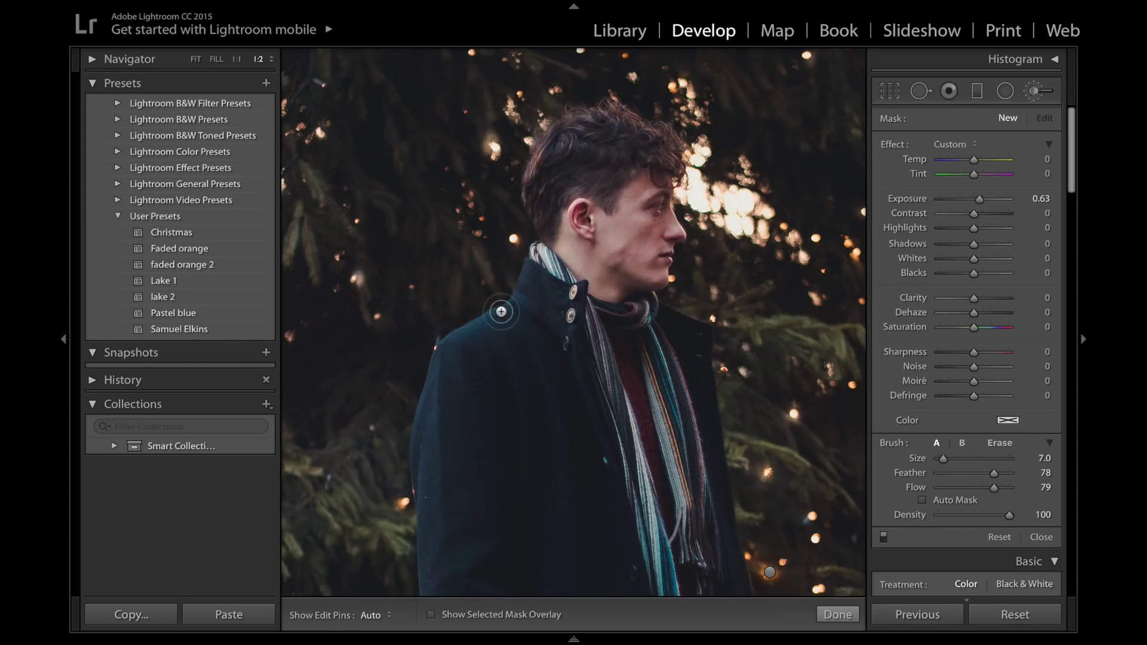
pyautogui.press('h')
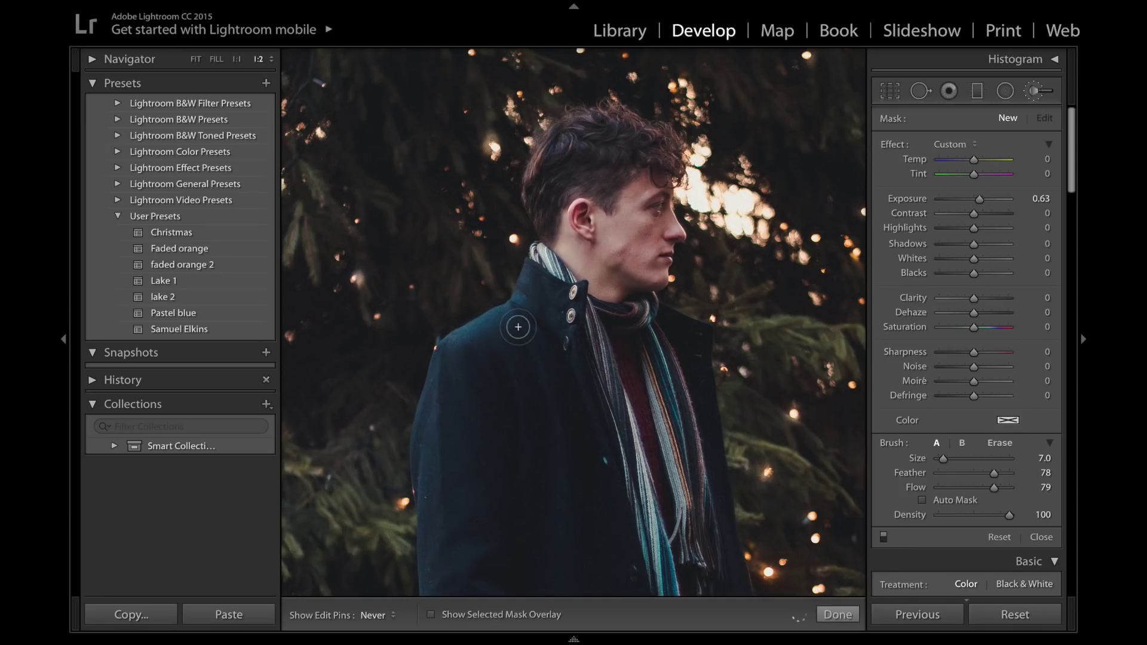
pyautogui.press('h')
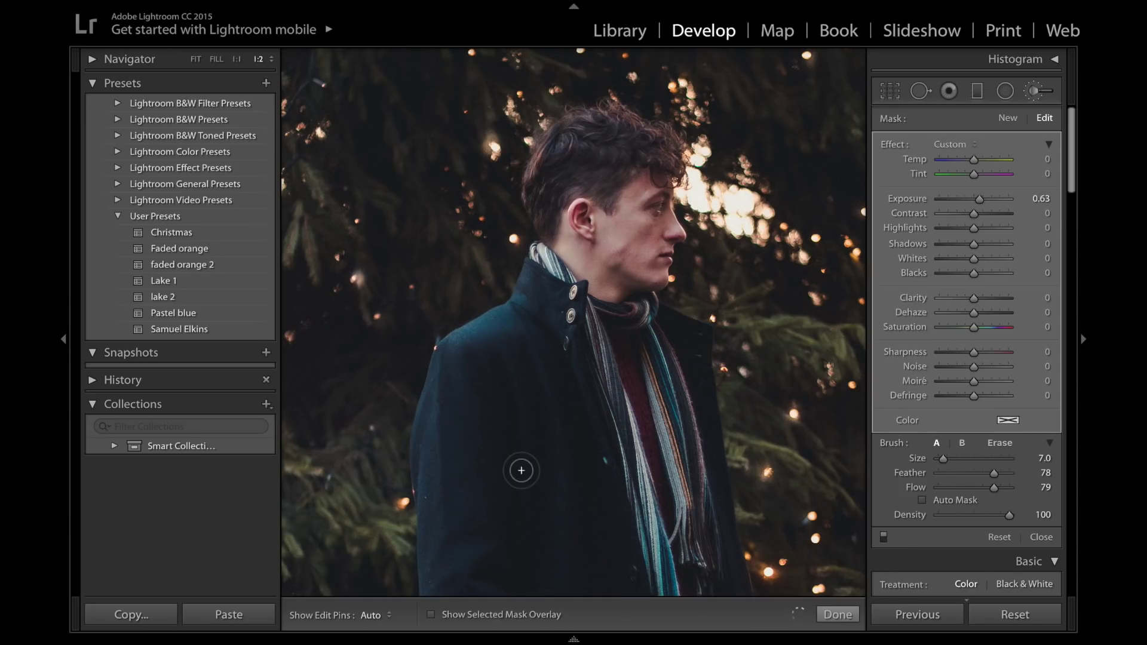
pyautogui.press('h')
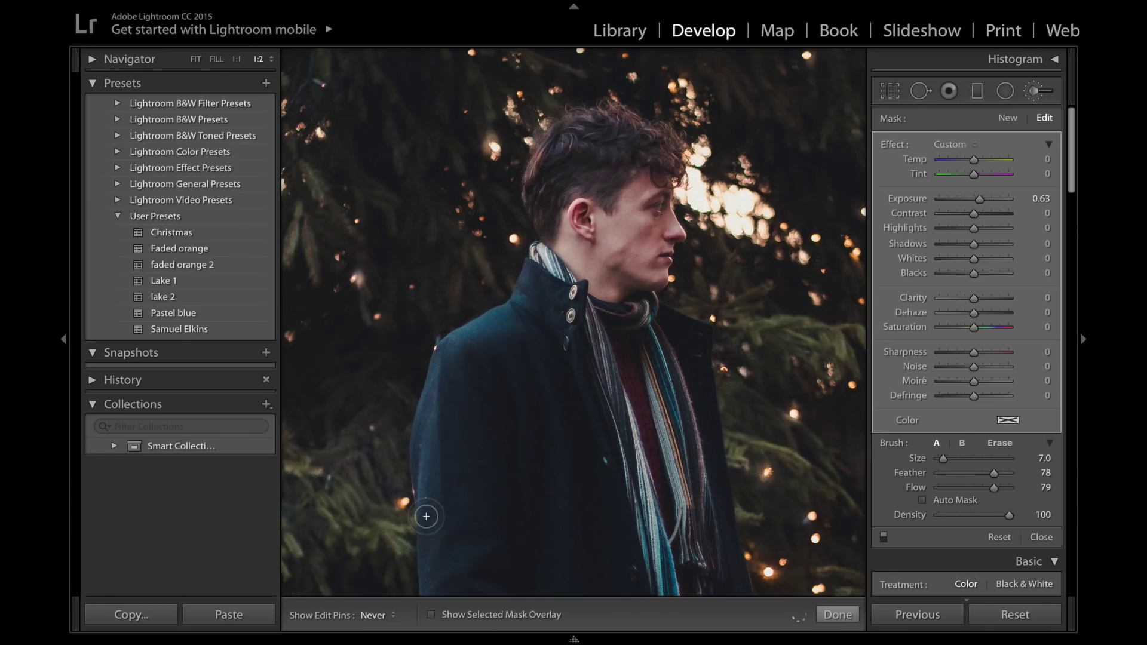
pyautogui.press('h')
pyautogui.moveTo(448, 344); pyautogui.dragTo(461, 171)
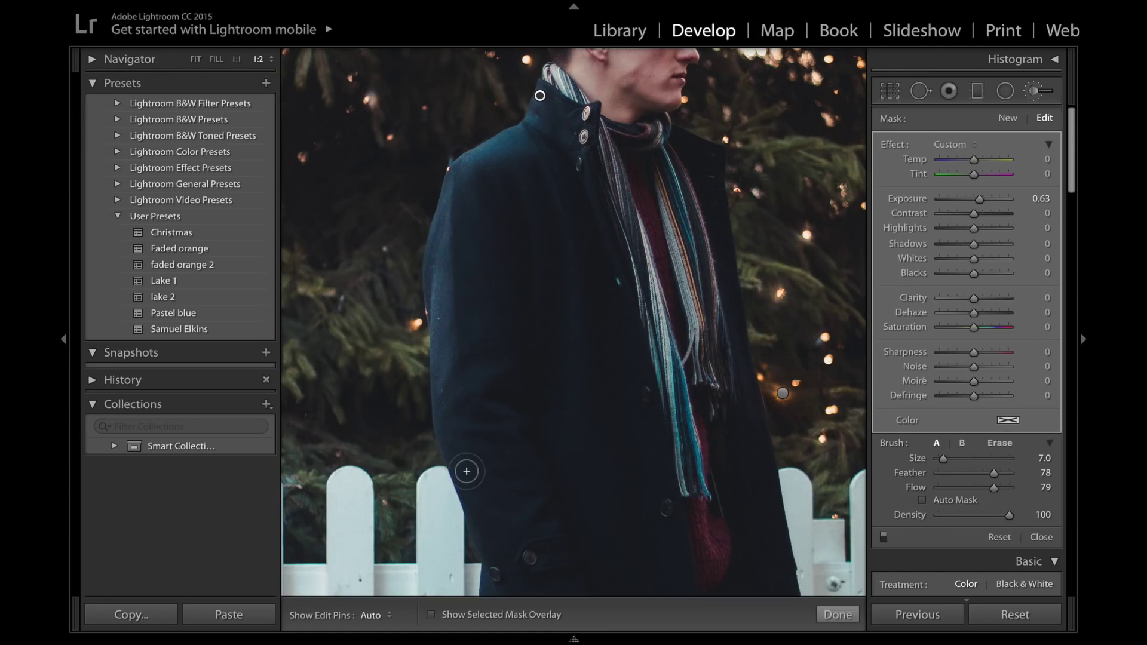
pyautogui.press('h')
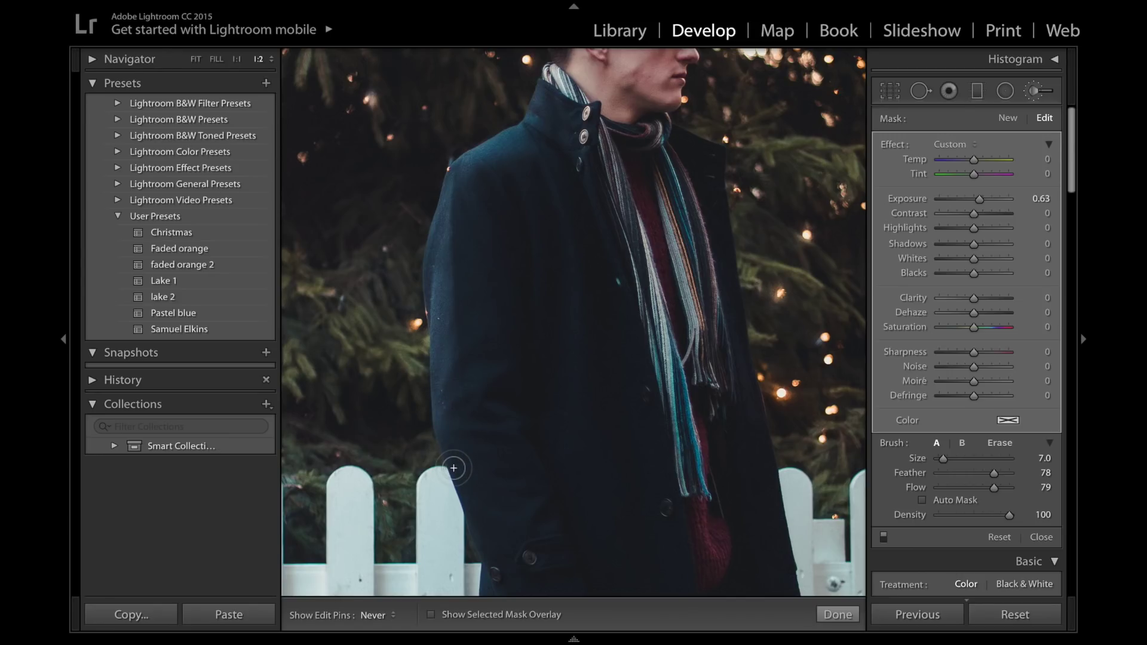
# Step: Extend the brightening mask over the lower coat, patterned glove and red sweater with a smaller brush, and finish the brush adjustment
pyautogui.hotkey('ctrl', '-')
pyautogui.press('h')
pyautogui.scroll(-3, 627, 274)
pyautogui.scroll(2, 626, 275)
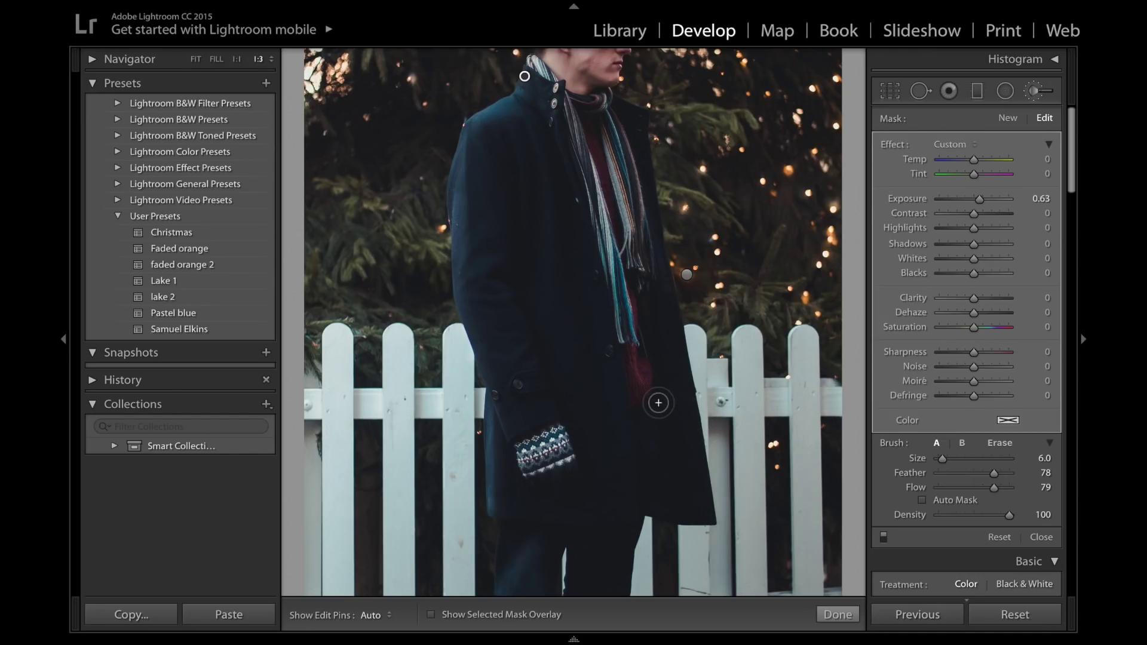
pyautogui.scroll(-1, 641, 375)
pyautogui.scroll(-1, 641, 377)
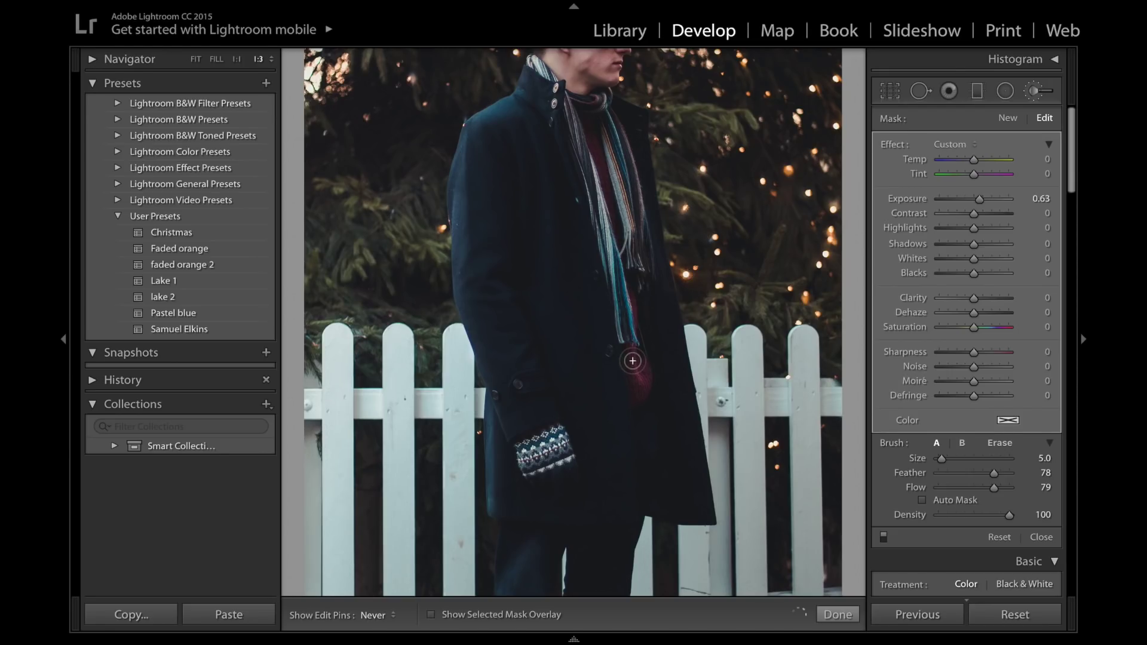
pyautogui.click(197, 59)
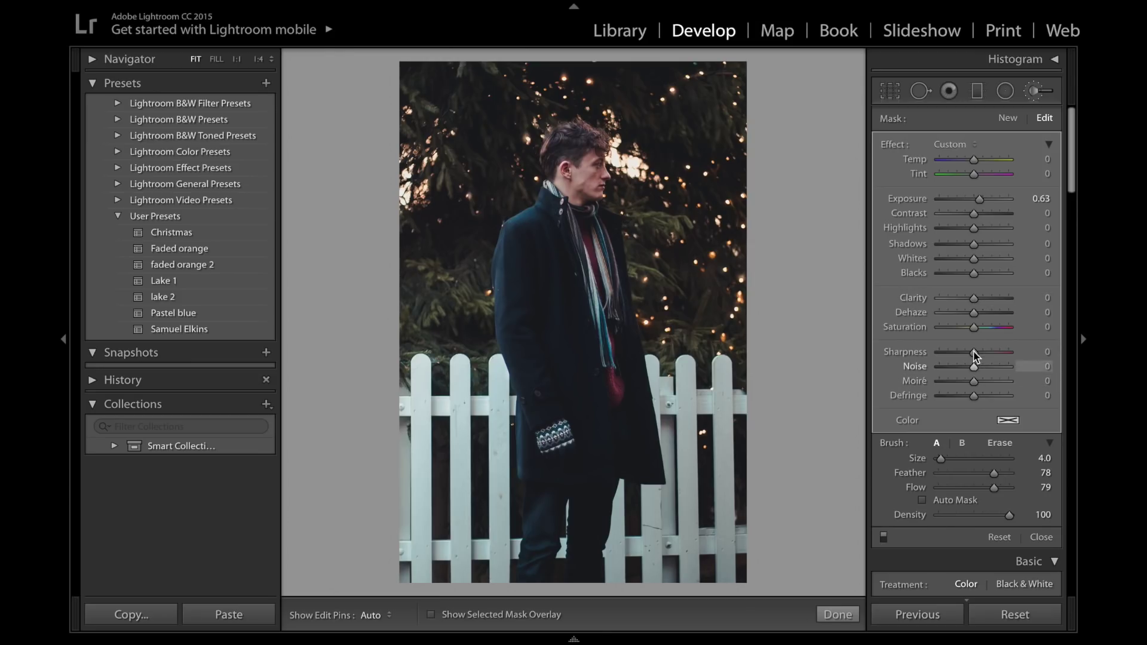
pyautogui.press('k')
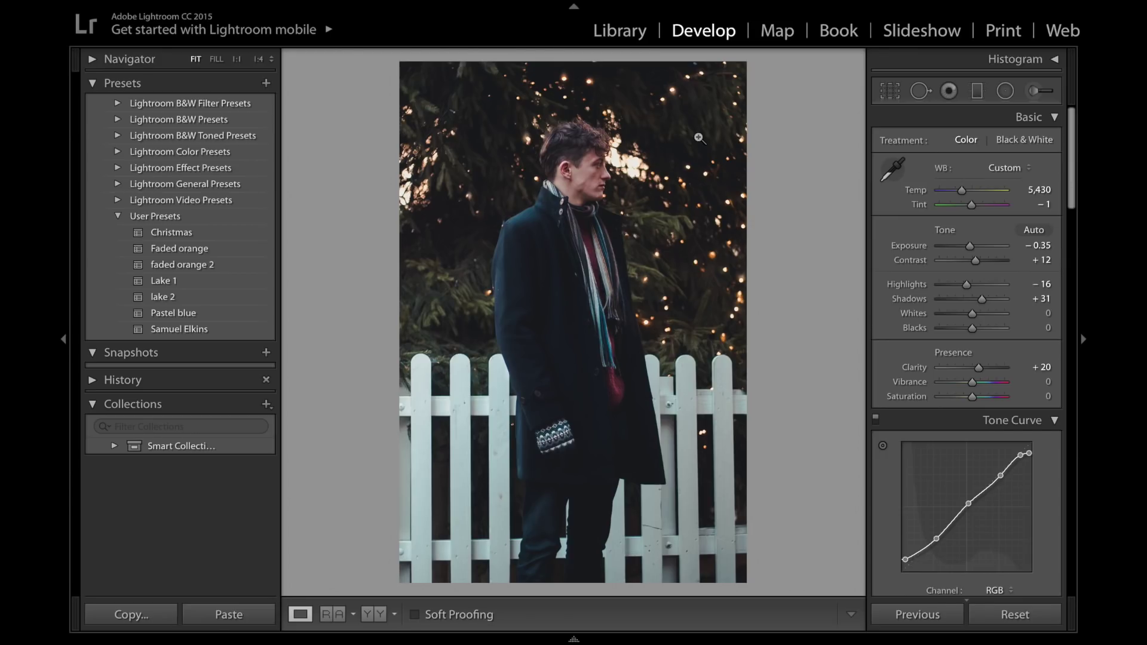
# Step: Compare the fully edited portrait with the original photo several times
pyautogui.press('\\')
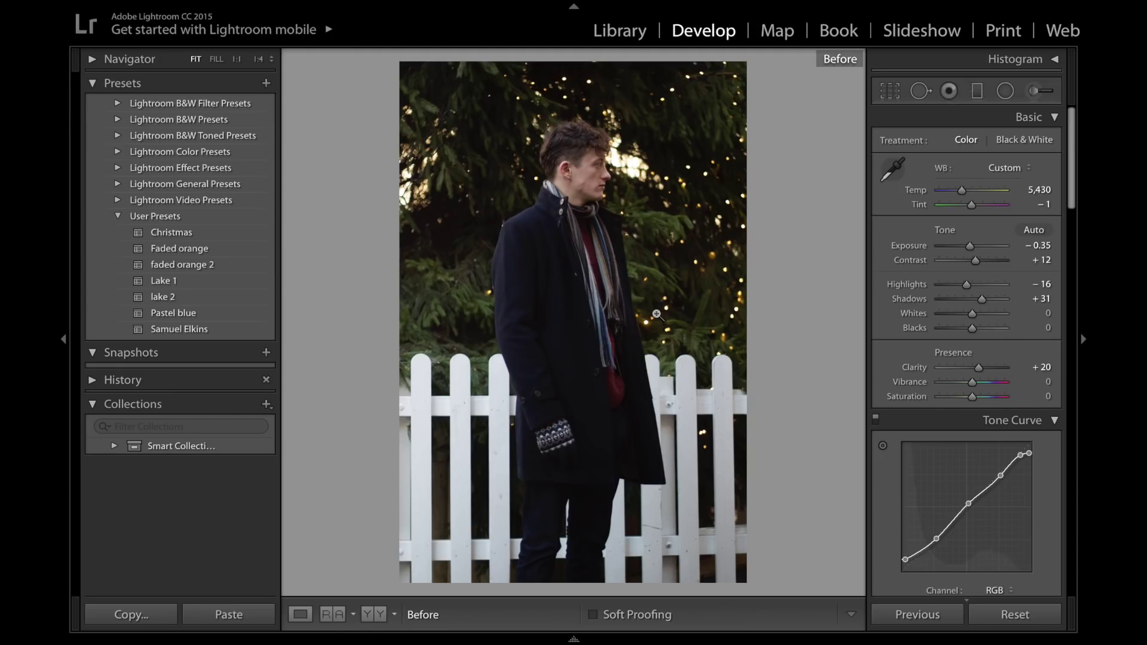
pyautogui.press('\\')
pyautogui.press('\\')
pyautogui.press('\\')
pyautogui.press('\\')
pyautogui.press('\\')
pyautogui.press('\\')
pyautogui.press('\\')
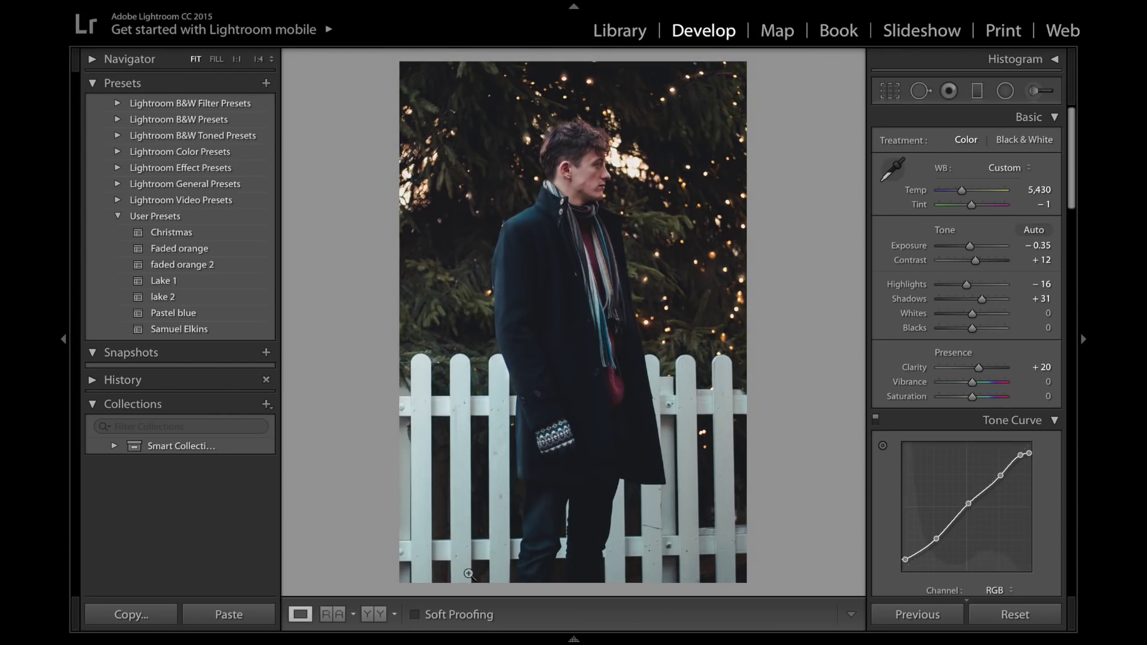